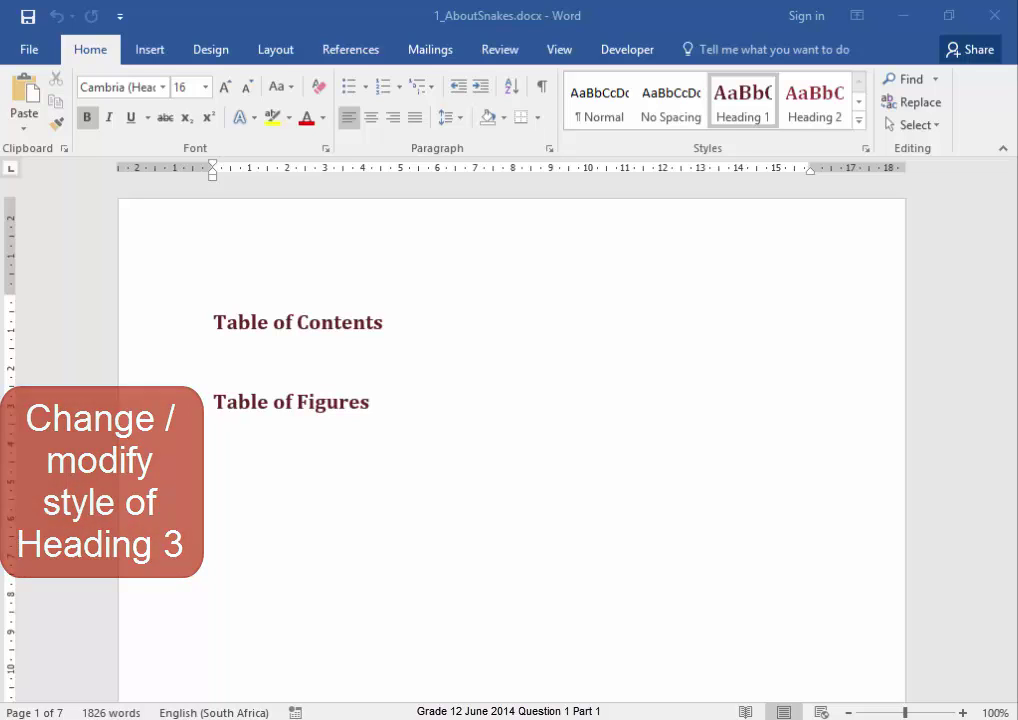
- Check the styles of the Table of Contents and Table of Figures headings
left_click(264, 322)
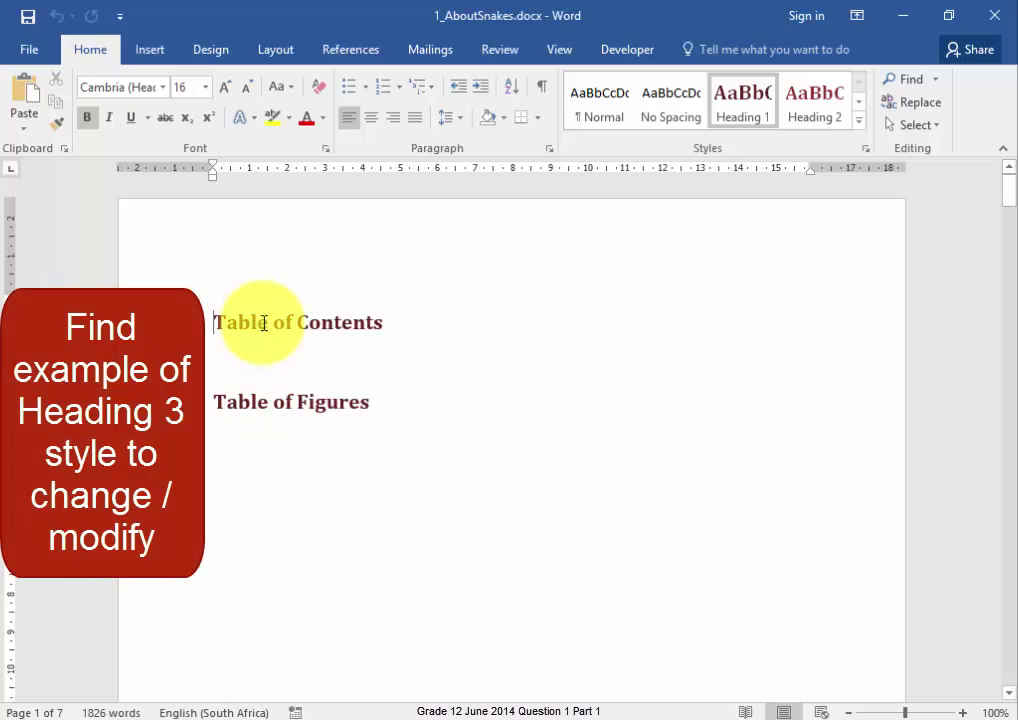
double_click(264, 322)
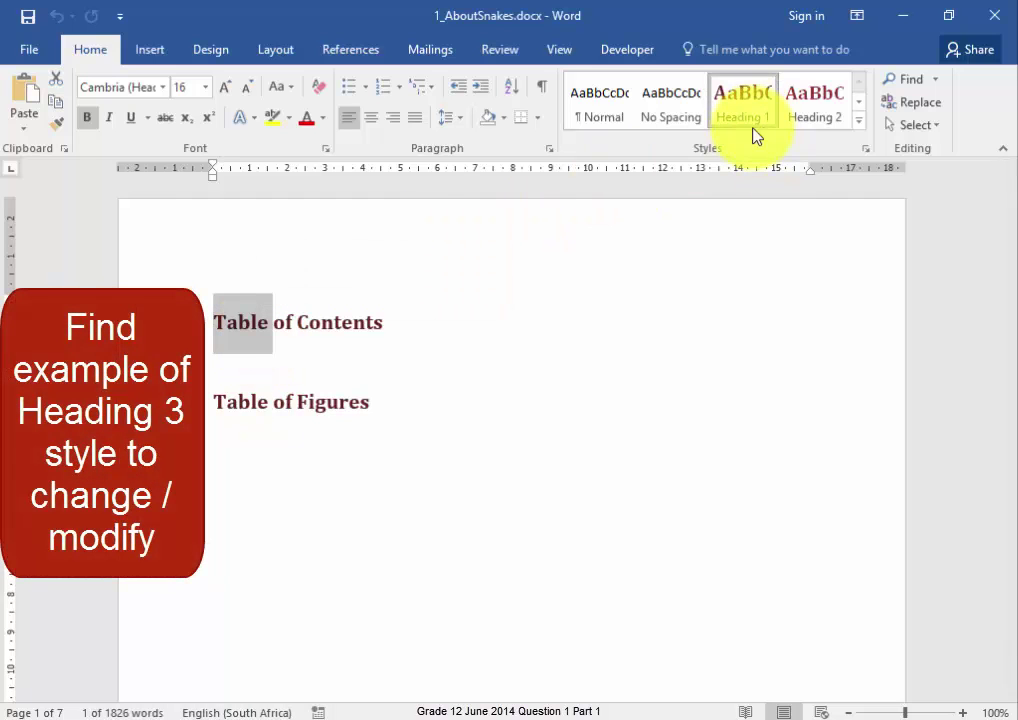
left_click(339, 401)
scroll(548, 443, "down", 10)
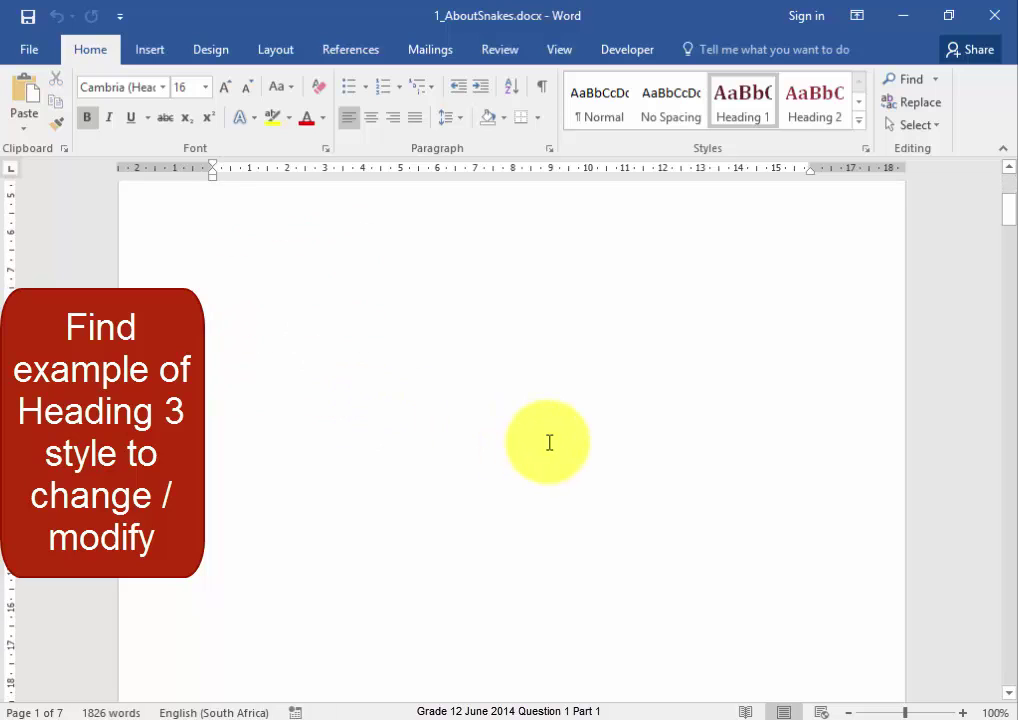
scroll(549, 445, "down", 5)
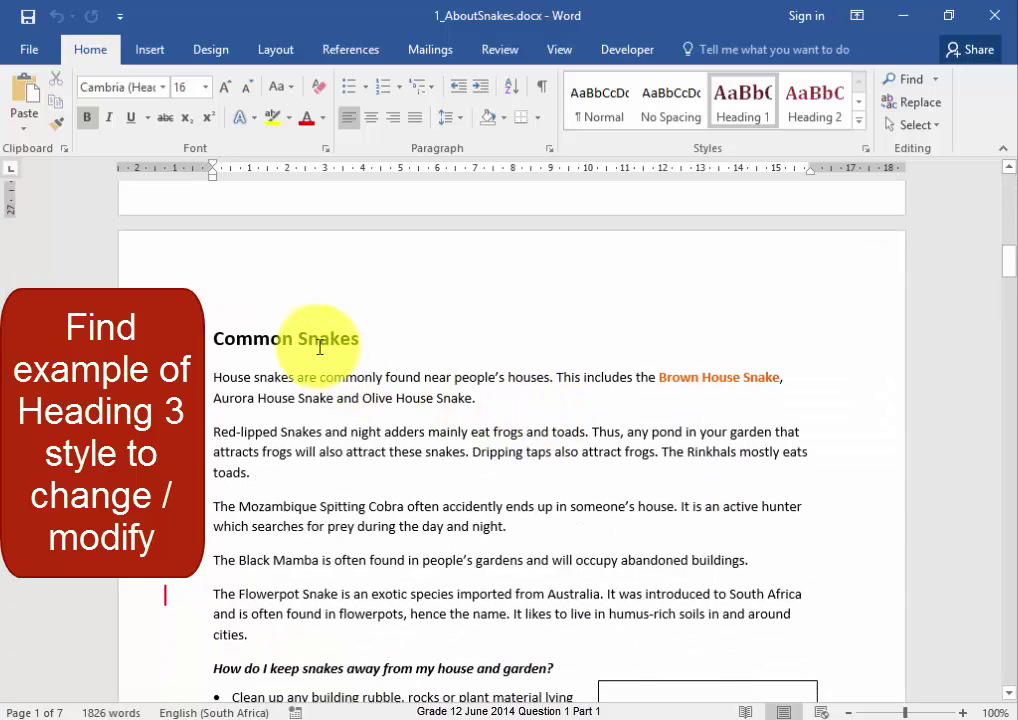
- Check the styles of Common Snakes, Snake Venom, Types of snake venom and Cytotoxic venom
left_click(317, 340)
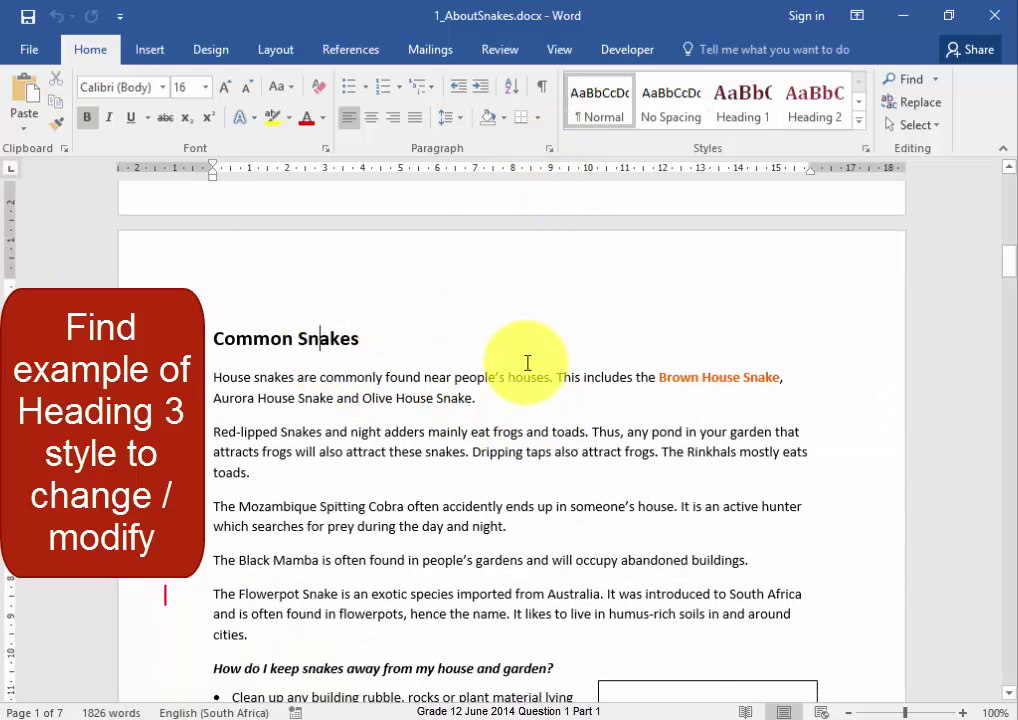
scroll(527, 363, "down", 5)
scroll(527, 363, "down", 2)
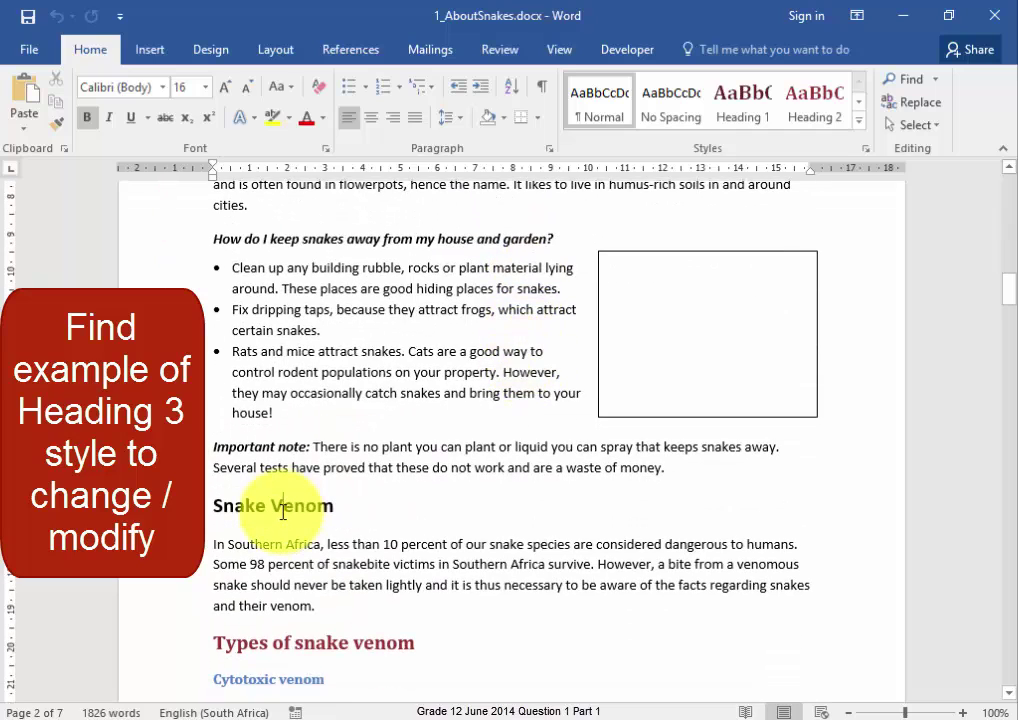
left_click(283, 510)
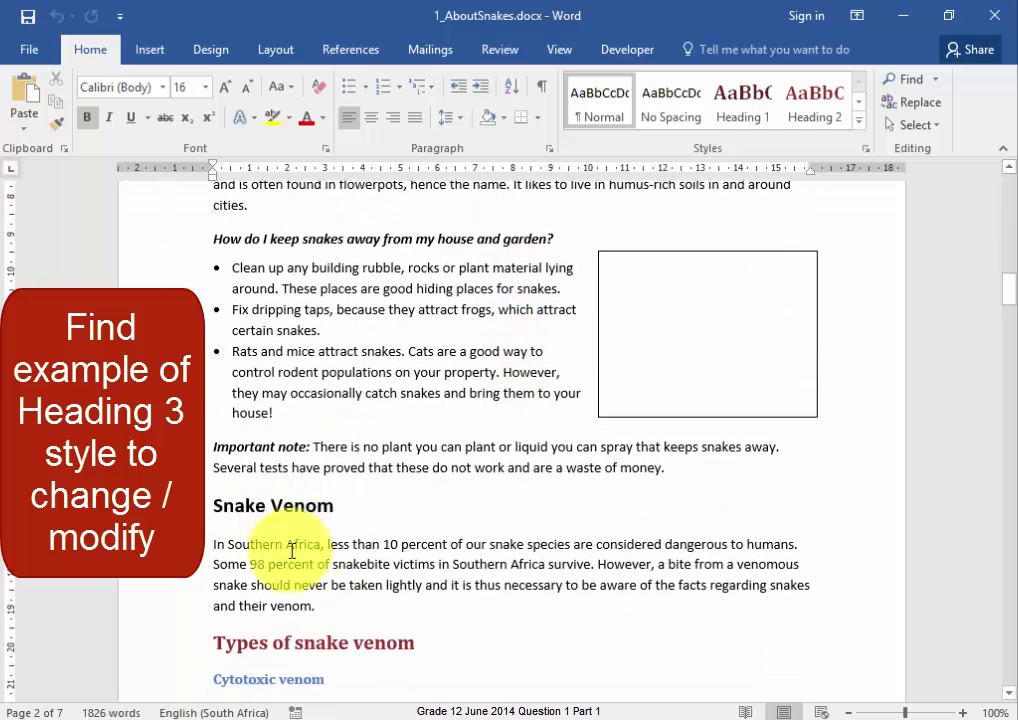
left_click(327, 645)
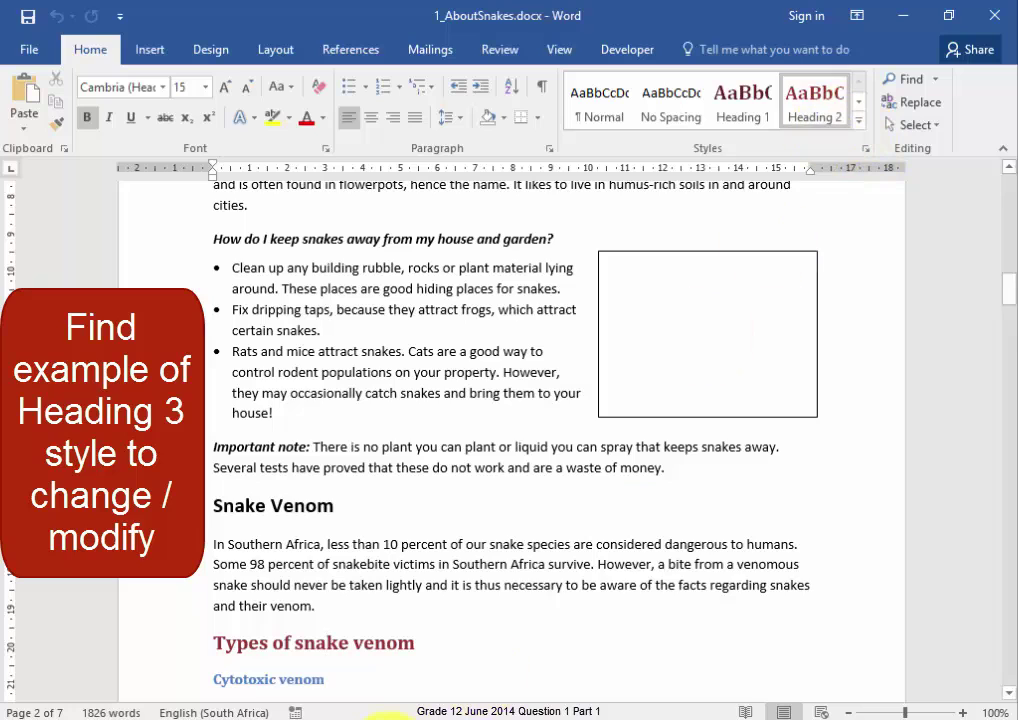
scroll(295, 682, "down", 3)
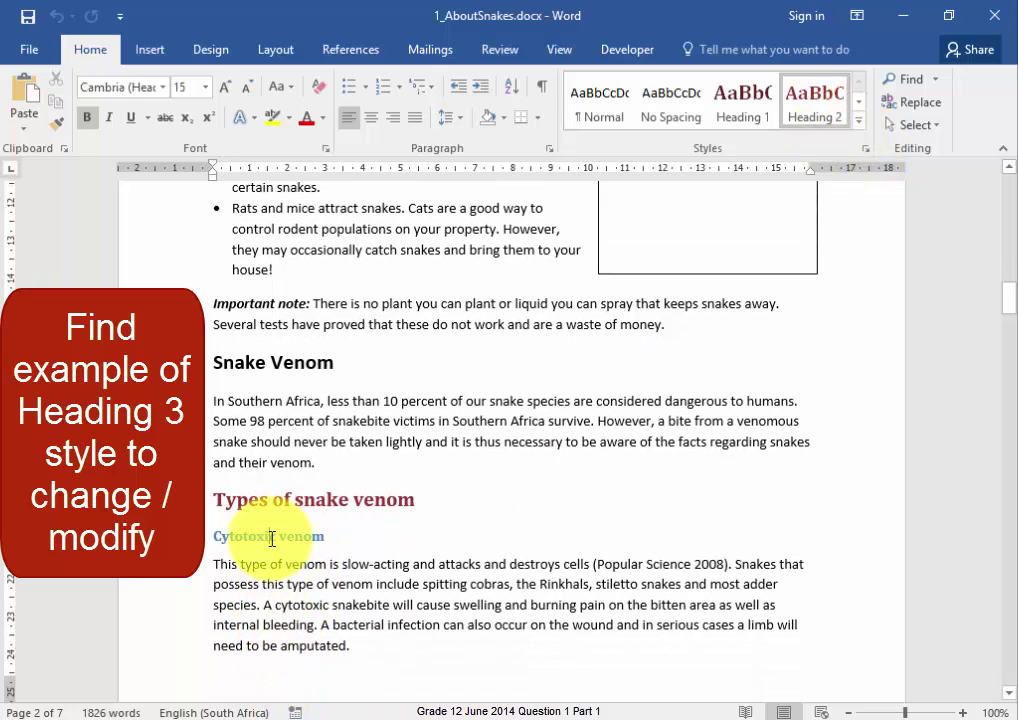
left_click(271, 540)
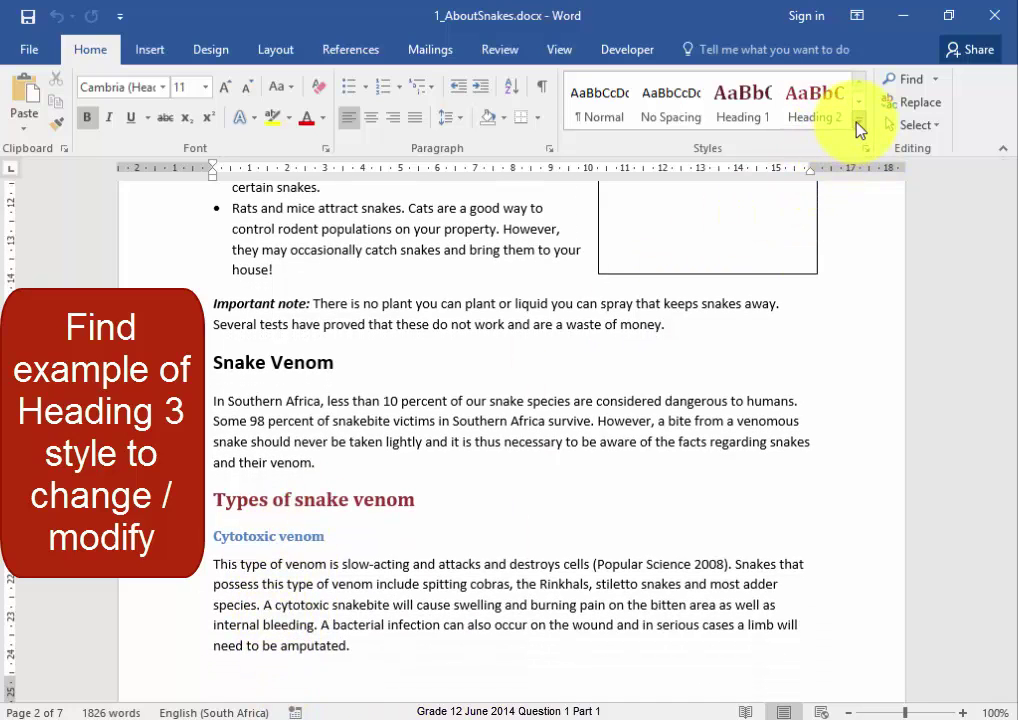
- Modify the Heading 3 style so its font colour is Standard red
left_click(857, 127)
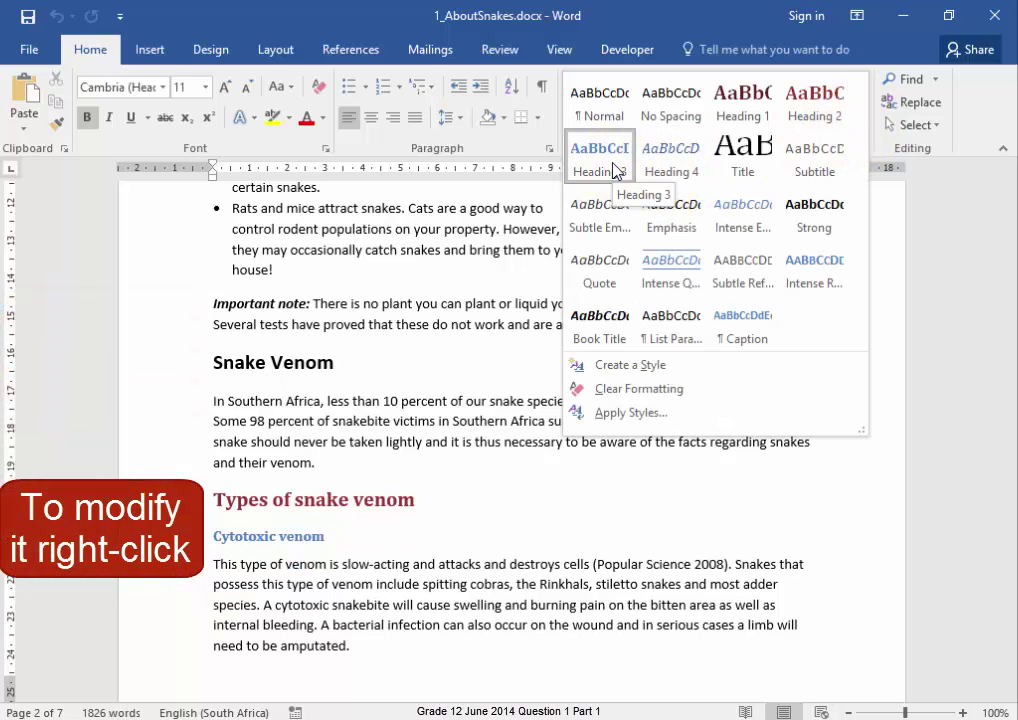
right_click(614, 170)
left_click(620, 195)
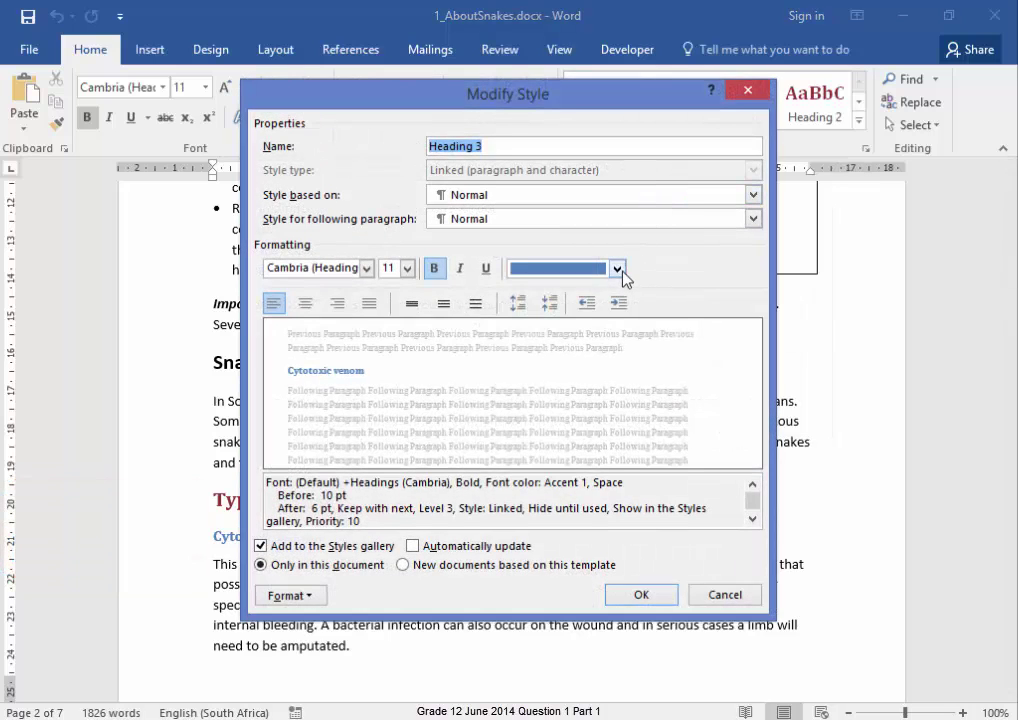
left_click(619, 269)
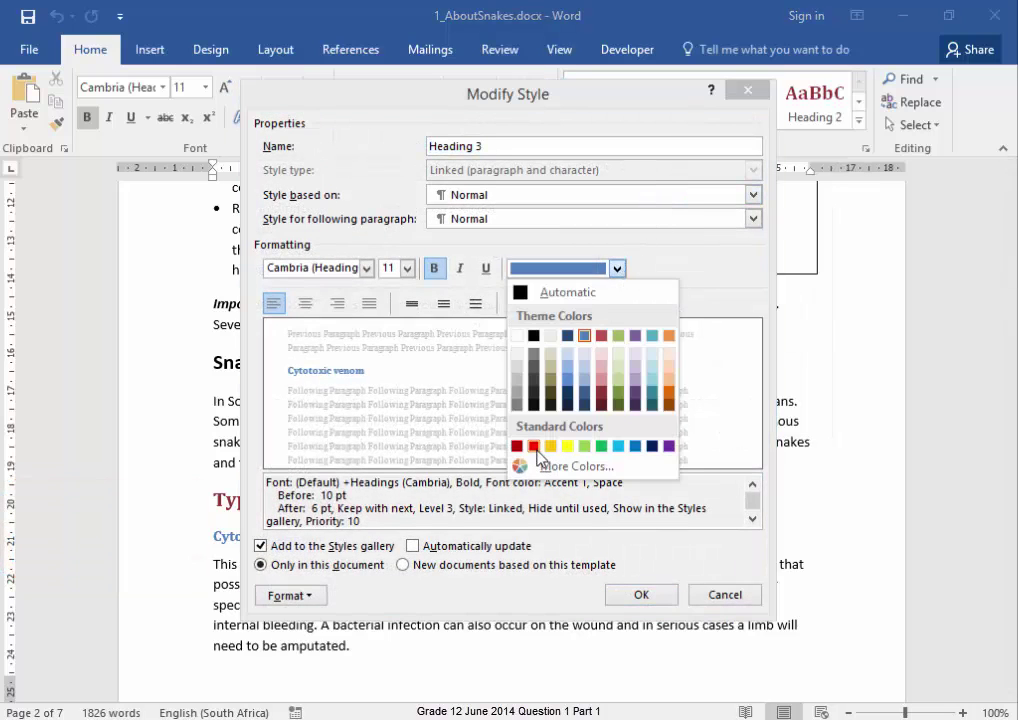
left_click(534, 446)
left_click(642, 595)
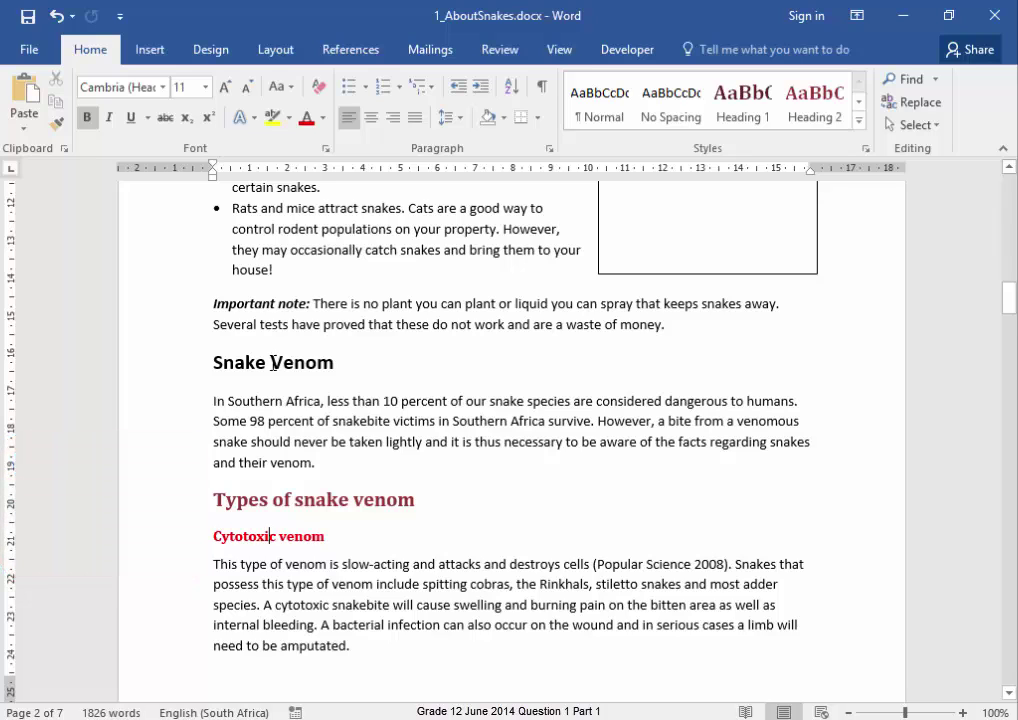
- Create a style named TopLevel from Snake Venom, based on Heading 1, 18 pt bold
left_click(273, 364)
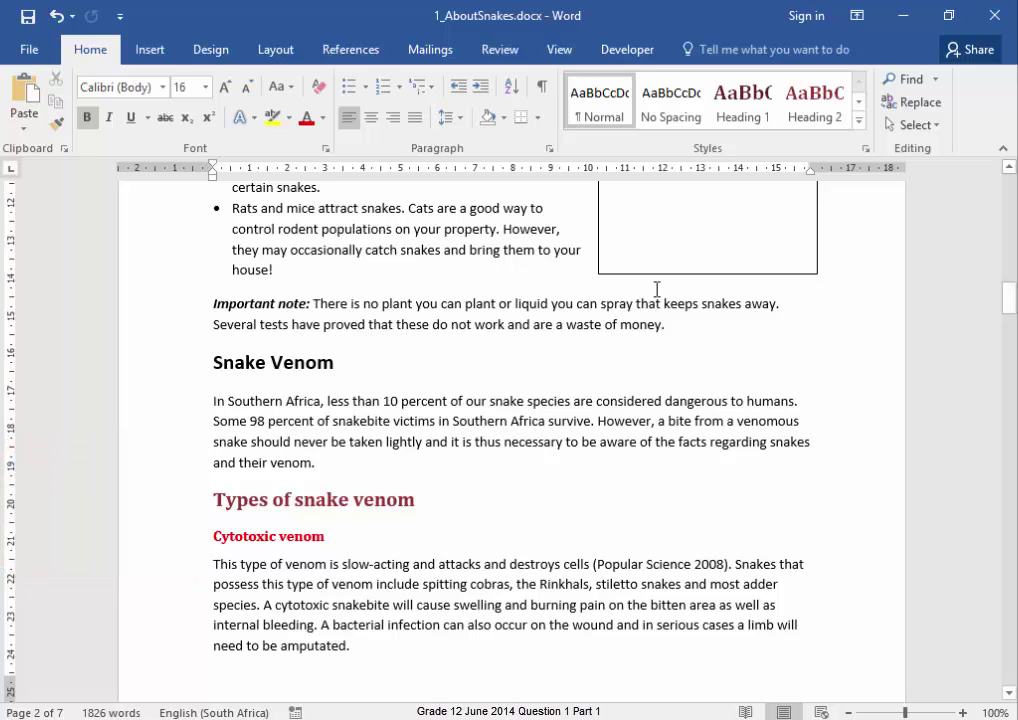
left_click(864, 148)
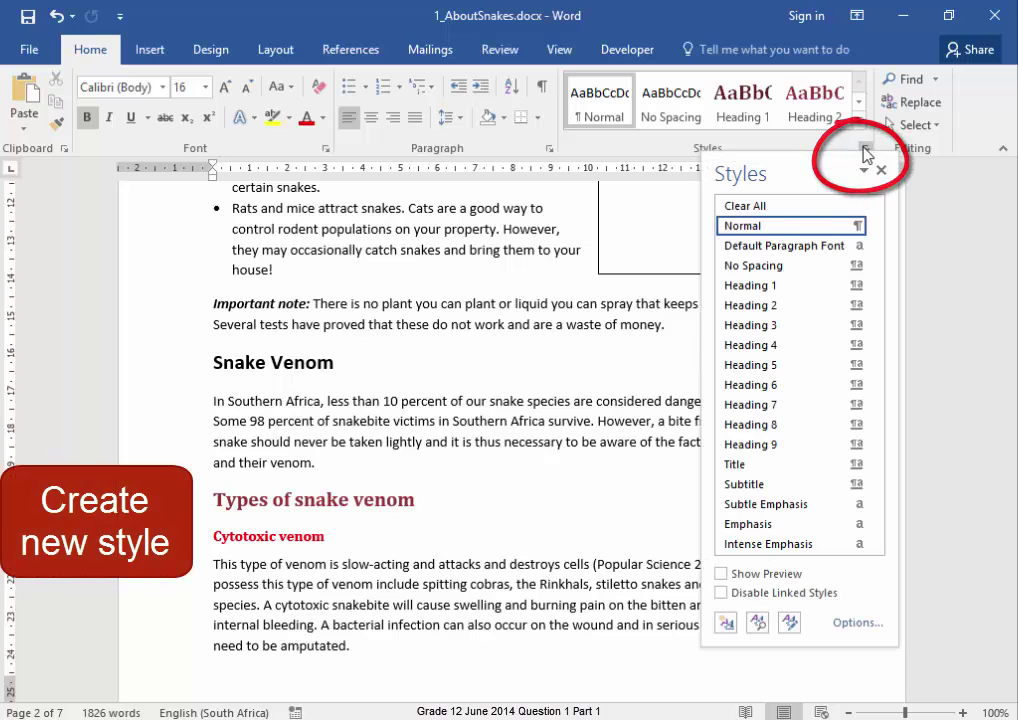
left_click(729, 626)
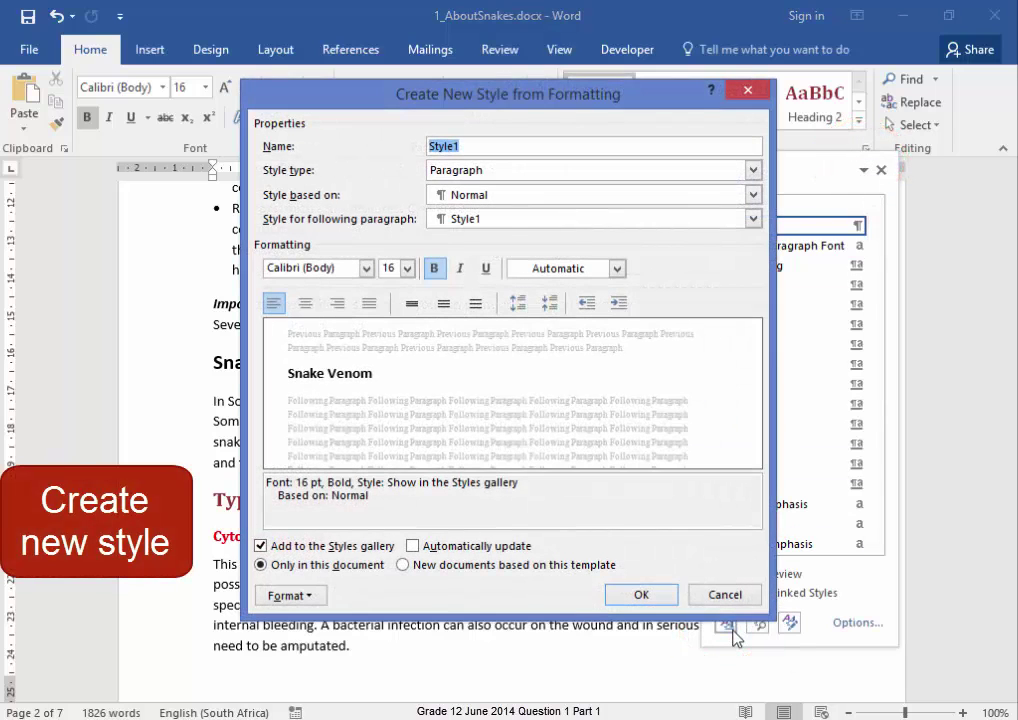
type("TopLevel")
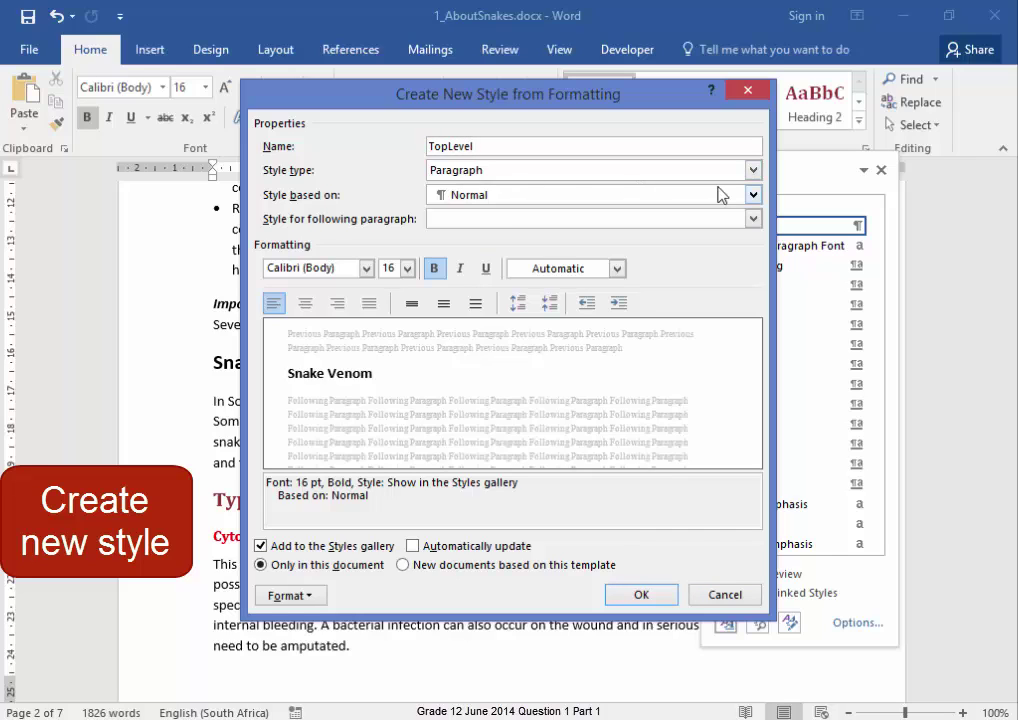
left_click(755, 195)
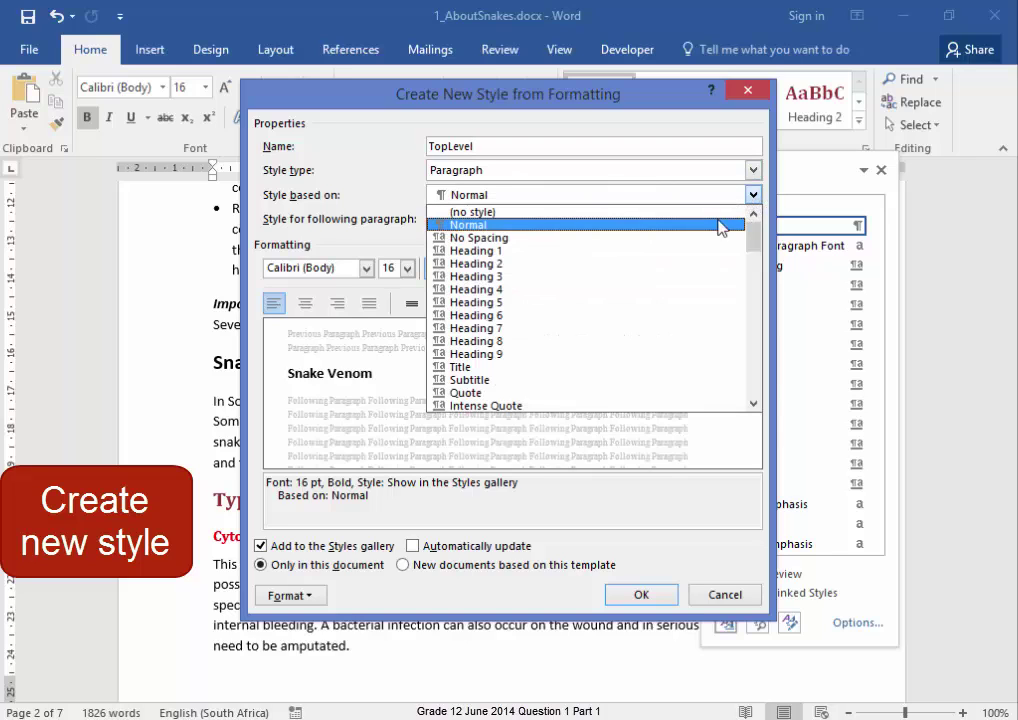
left_click(706, 252)
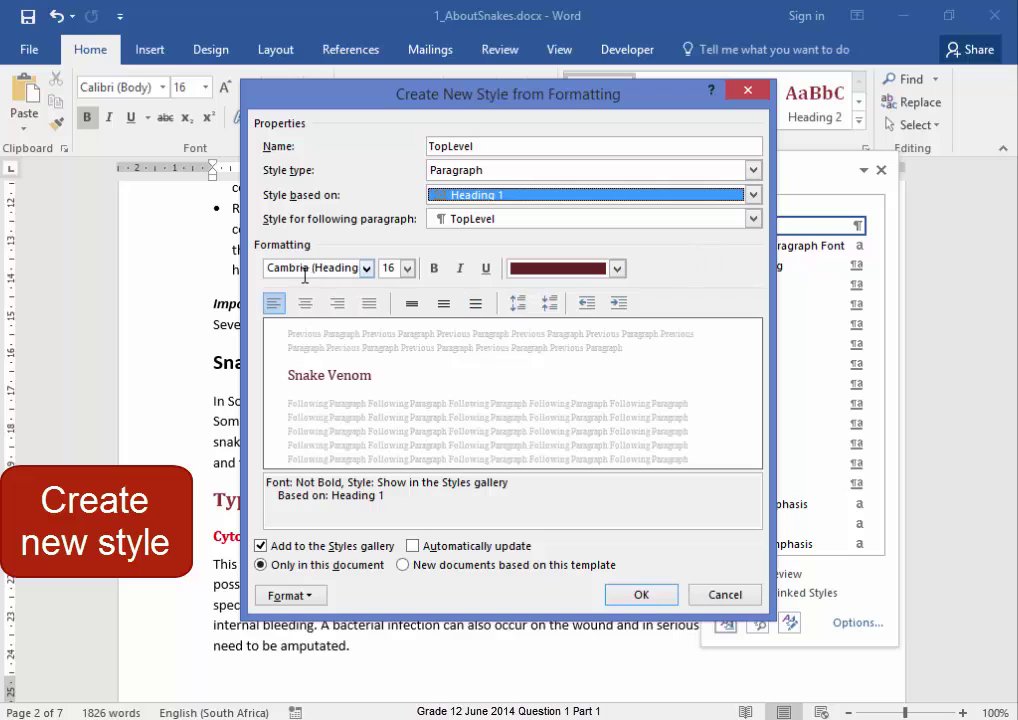
left_click(407, 268)
left_click(387, 378)
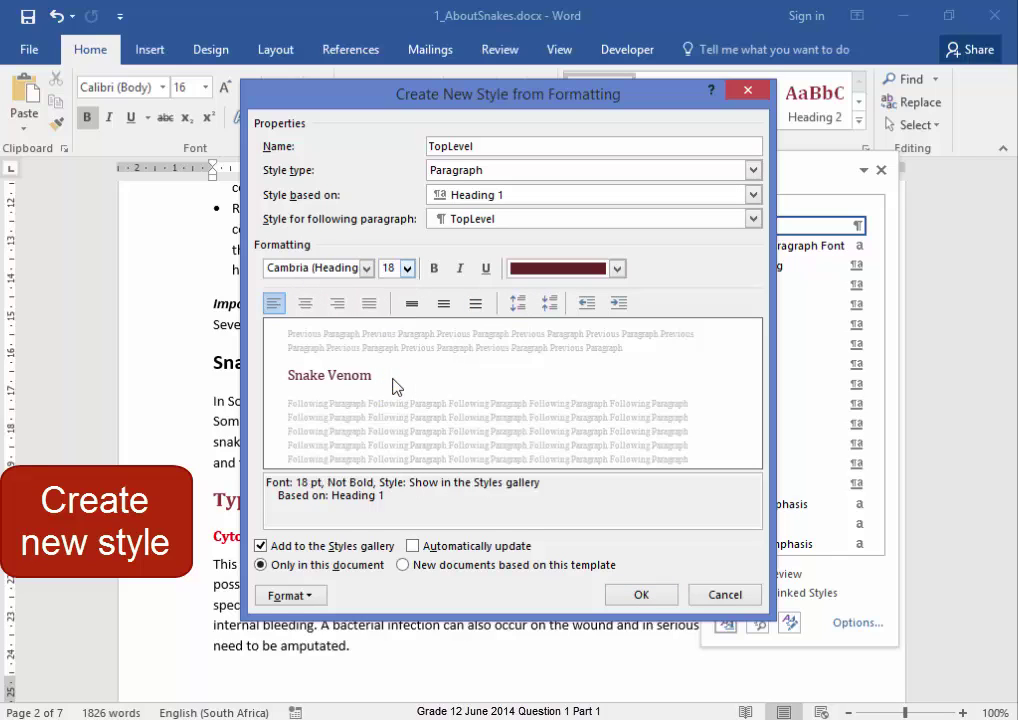
left_click(435, 271)
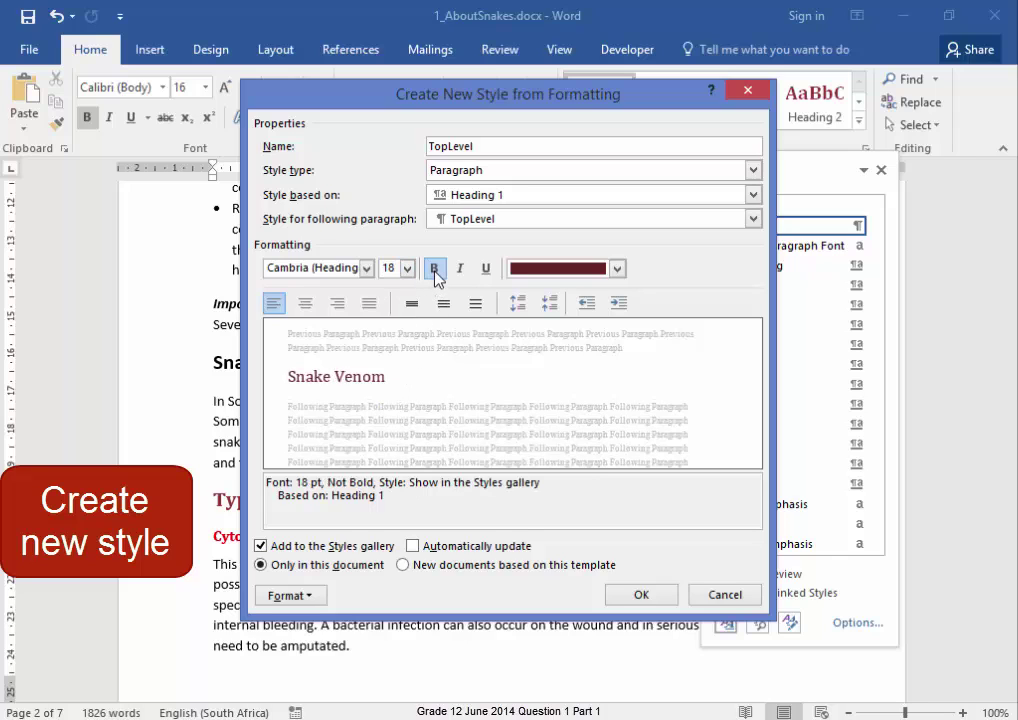
- Give TopLevel a bottom border, save the style, and close the Styles pane
left_click(296, 597)
left_click(307, 459)
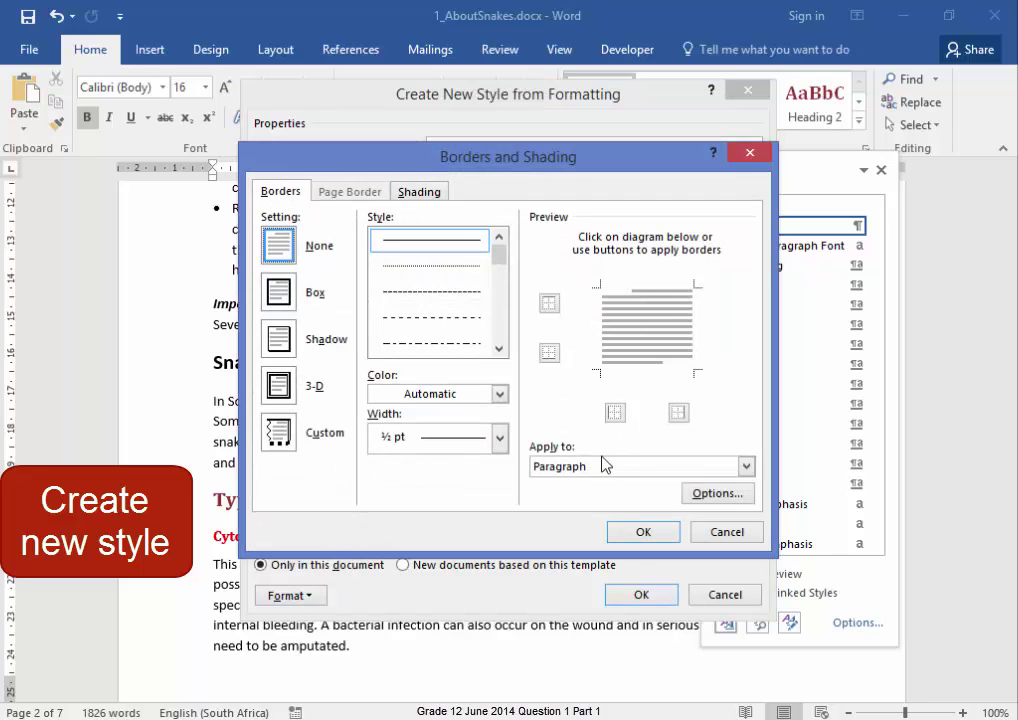
left_click(637, 372)
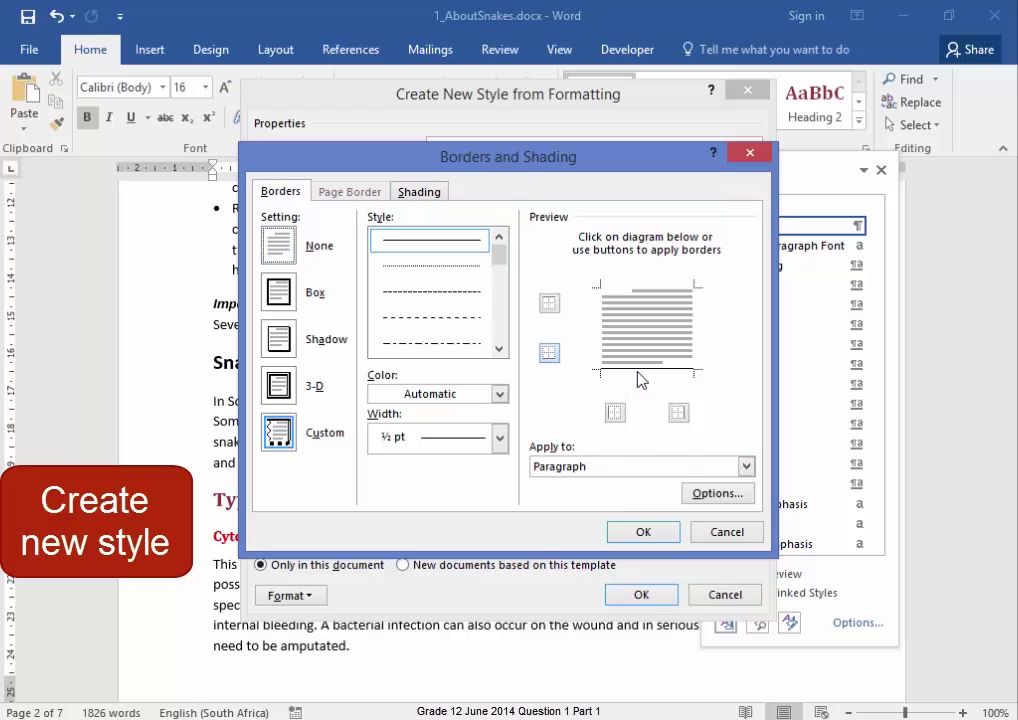
left_click(641, 536)
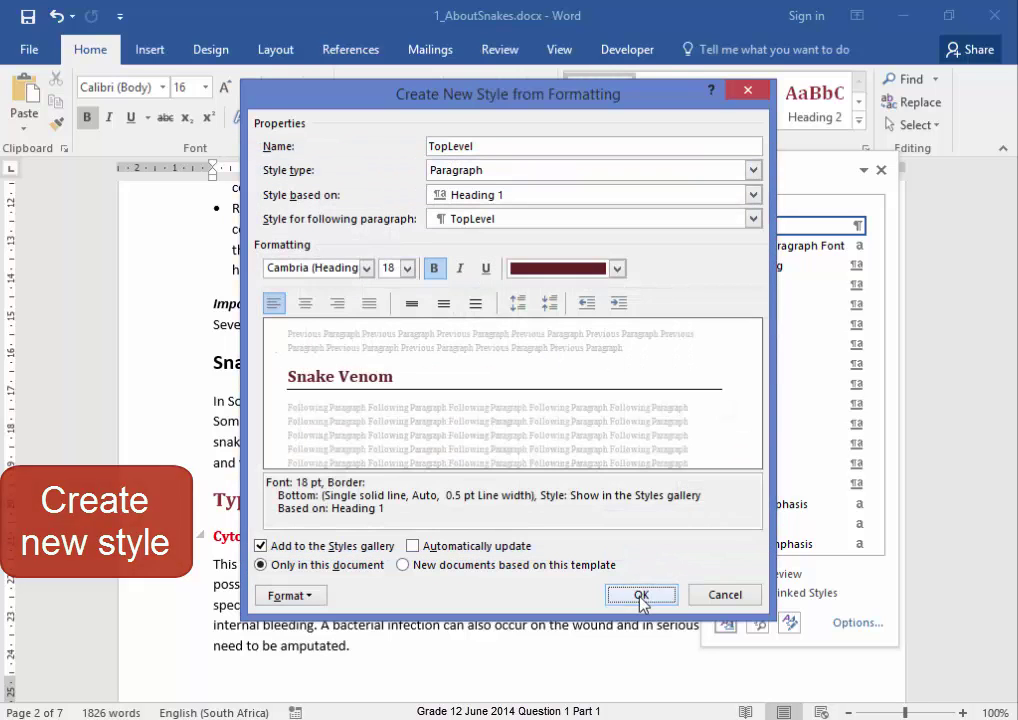
left_click(641, 595)
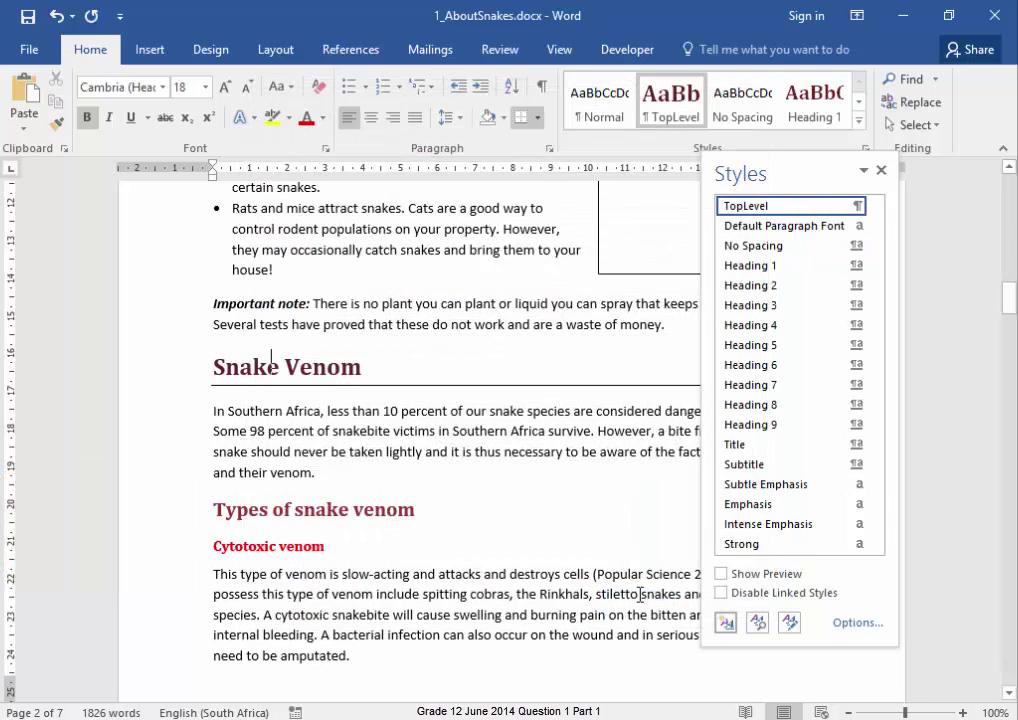
left_click(881, 170)
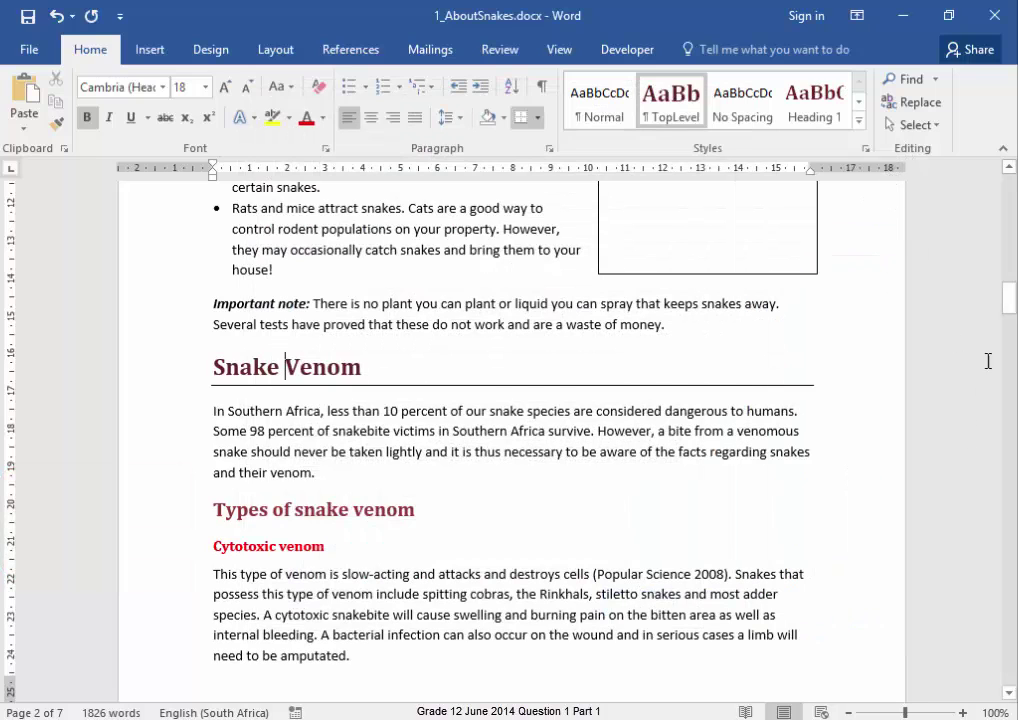
- Apply TopLevel to the Common Snakes, Snake Facts and Bibliography headings
left_click_drag(1010, 312, 1010, 274)
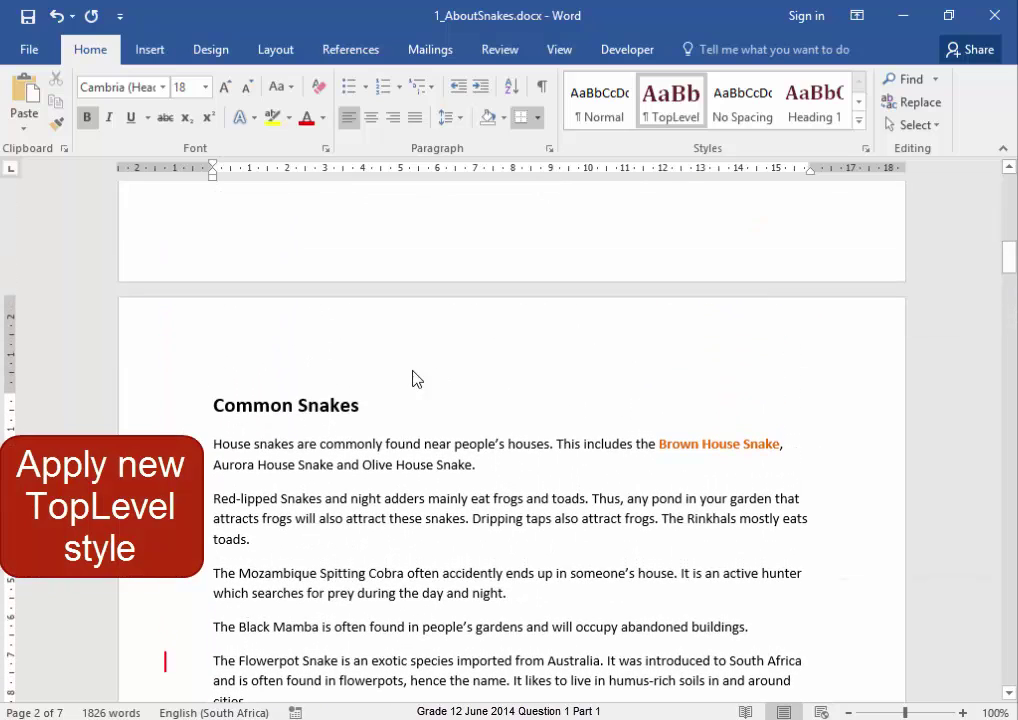
left_click(310, 404)
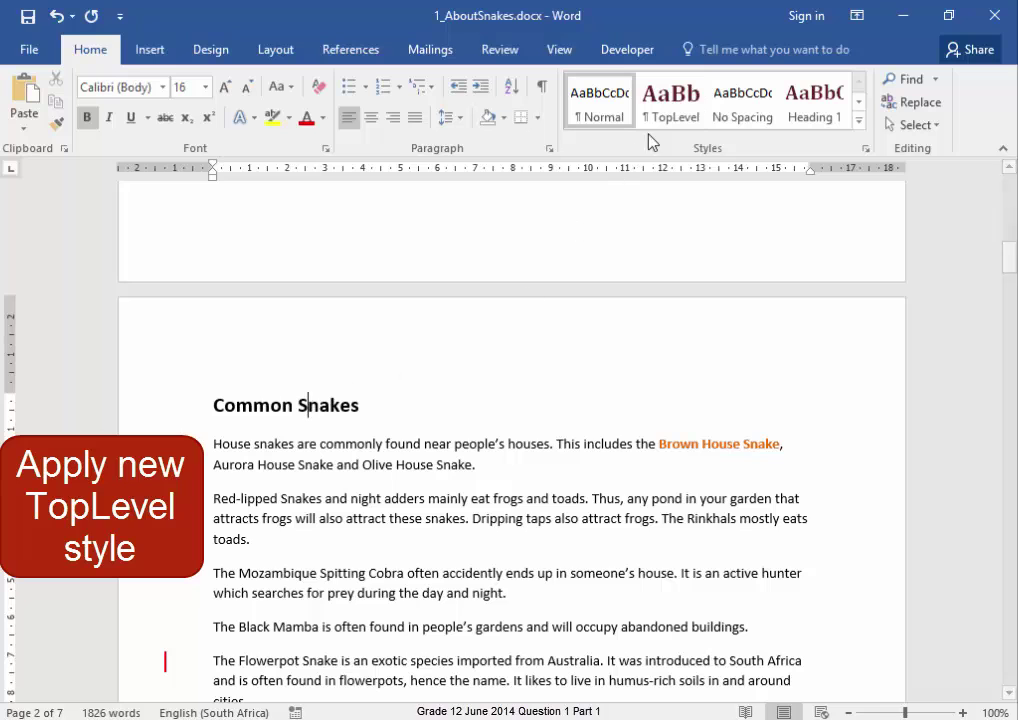
left_click(662, 112)
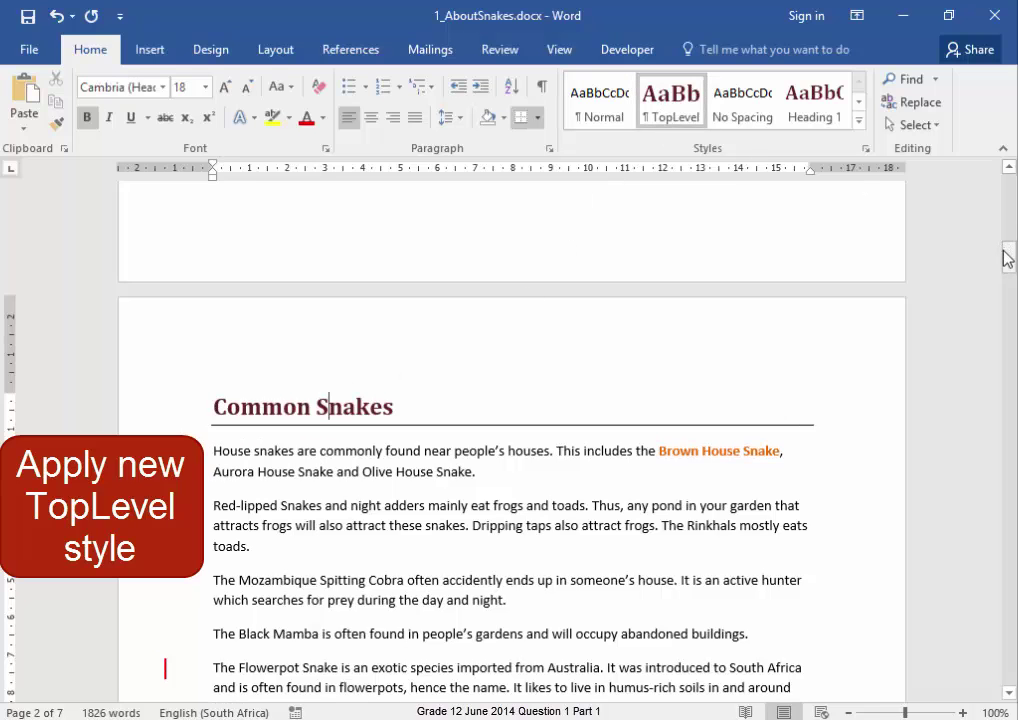
left_click_drag(1010, 262, 1010, 465)
left_click(265, 241)
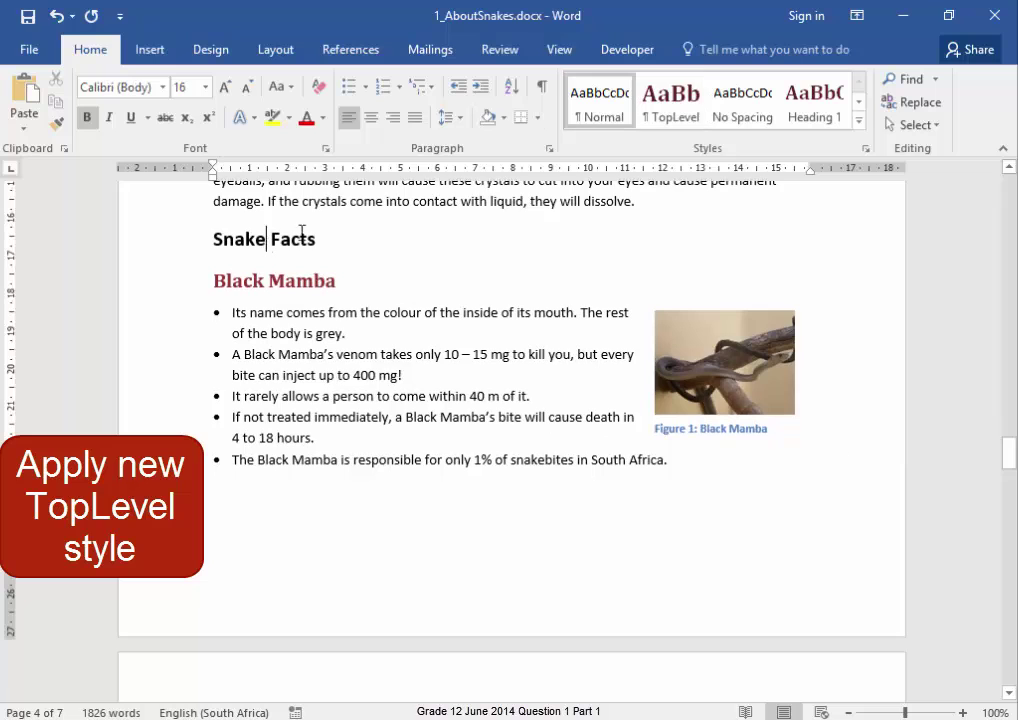
left_click(680, 110)
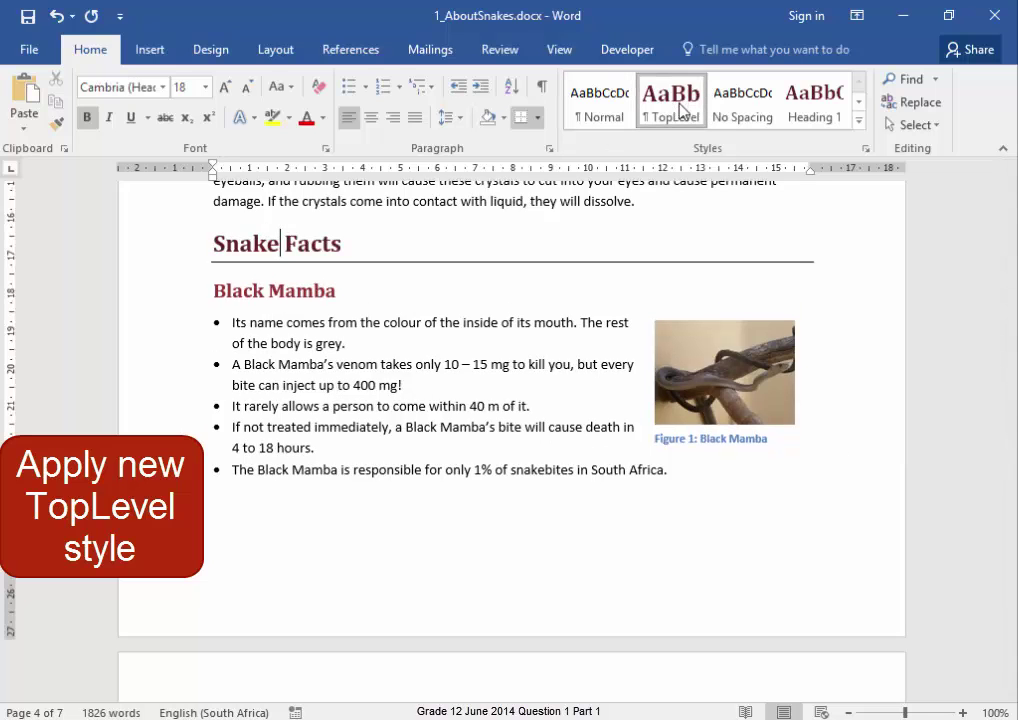
left_click_drag(1012, 470, 1012, 614)
left_click(289, 481)
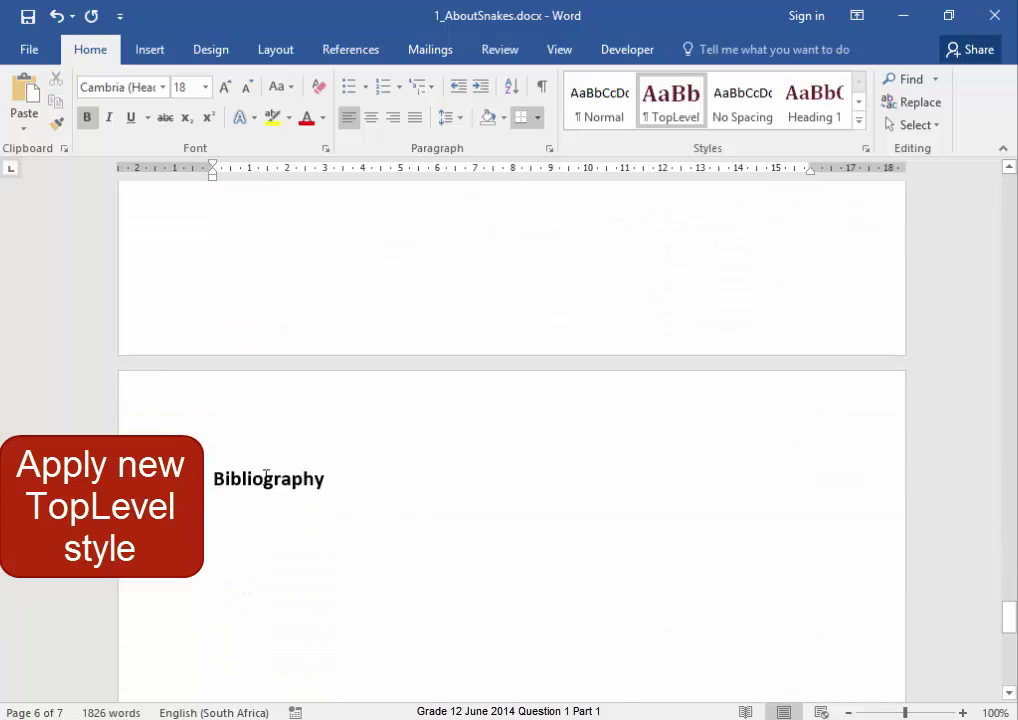
left_click(682, 118)
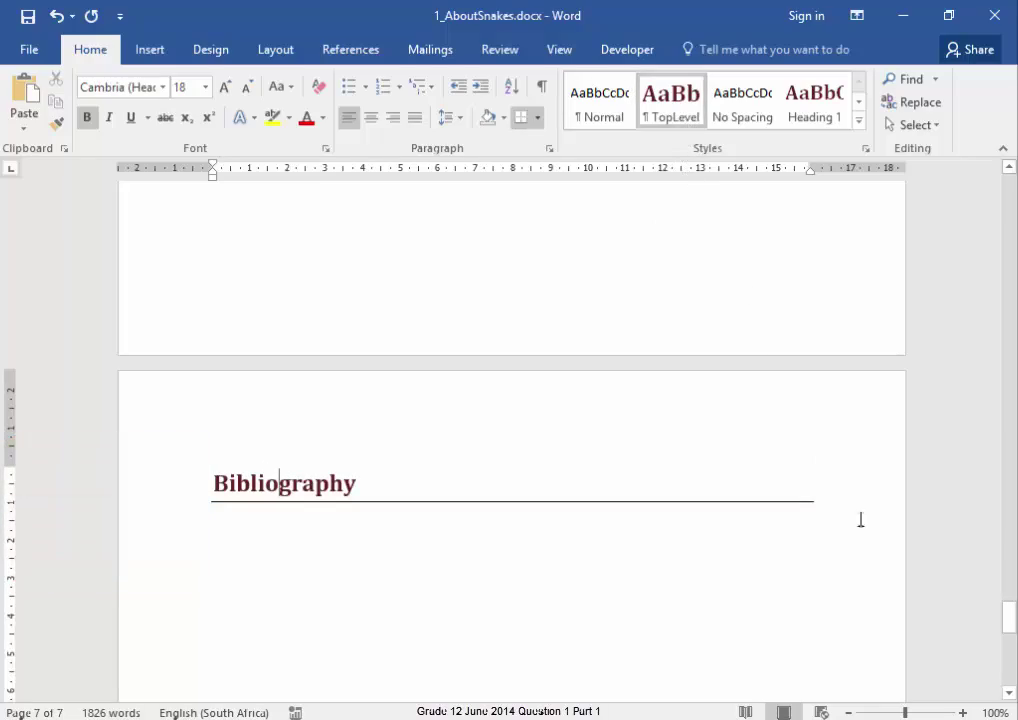
left_click_drag(1008, 625, 1002, 268)
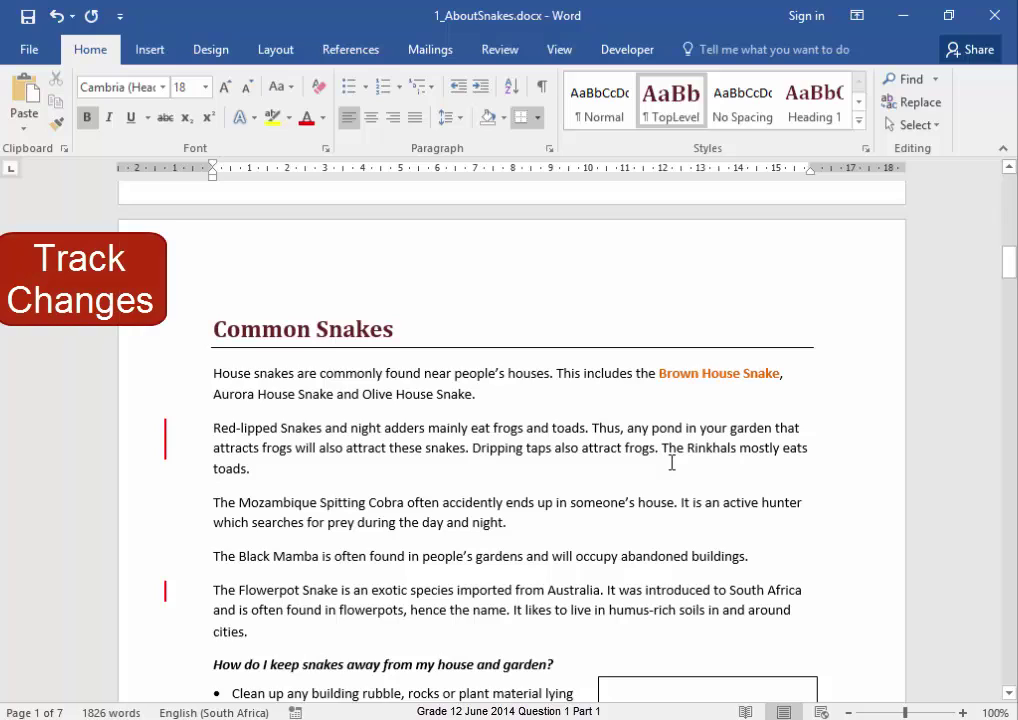
- Turn on Track Changes and set the review display to All Markup
left_click(500, 55)
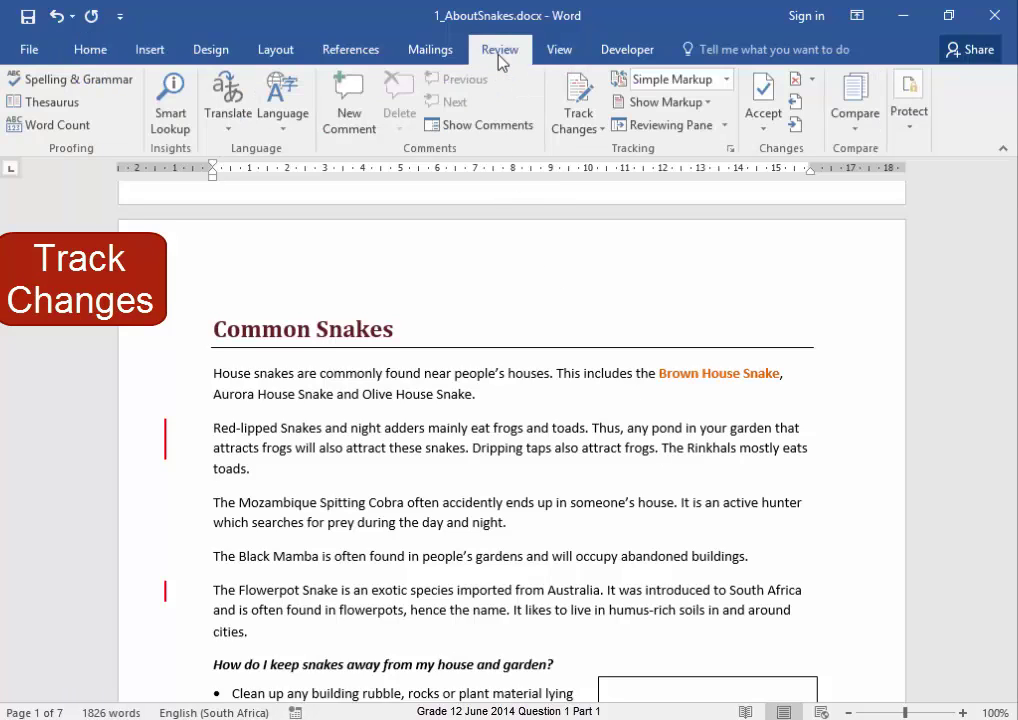
left_click(577, 108)
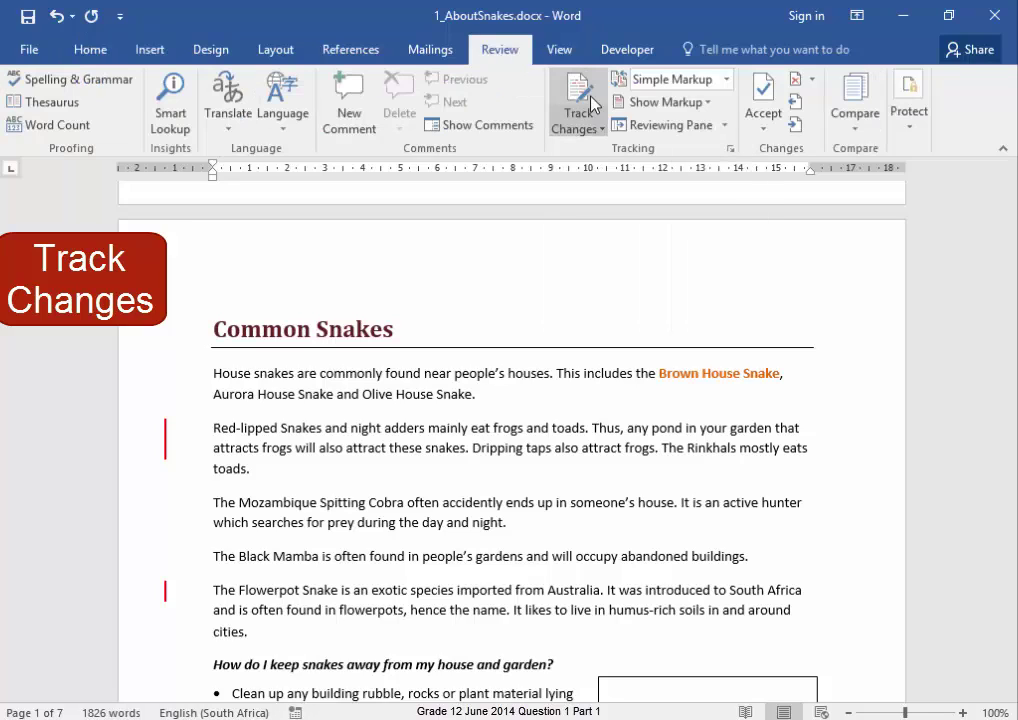
left_click(727, 79)
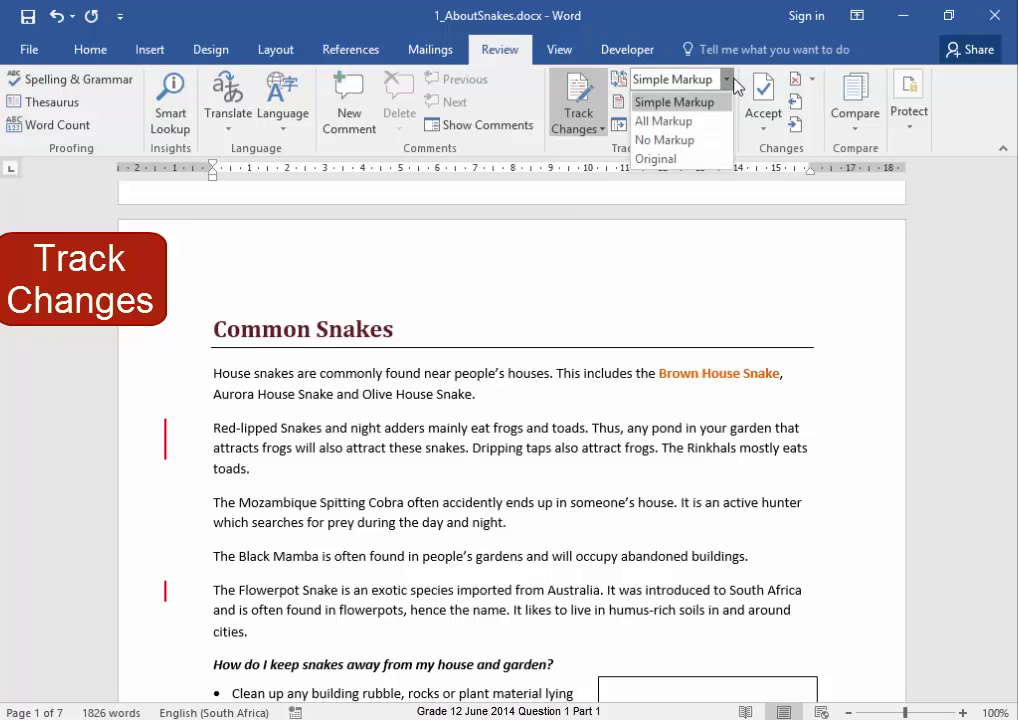
left_click(703, 123)
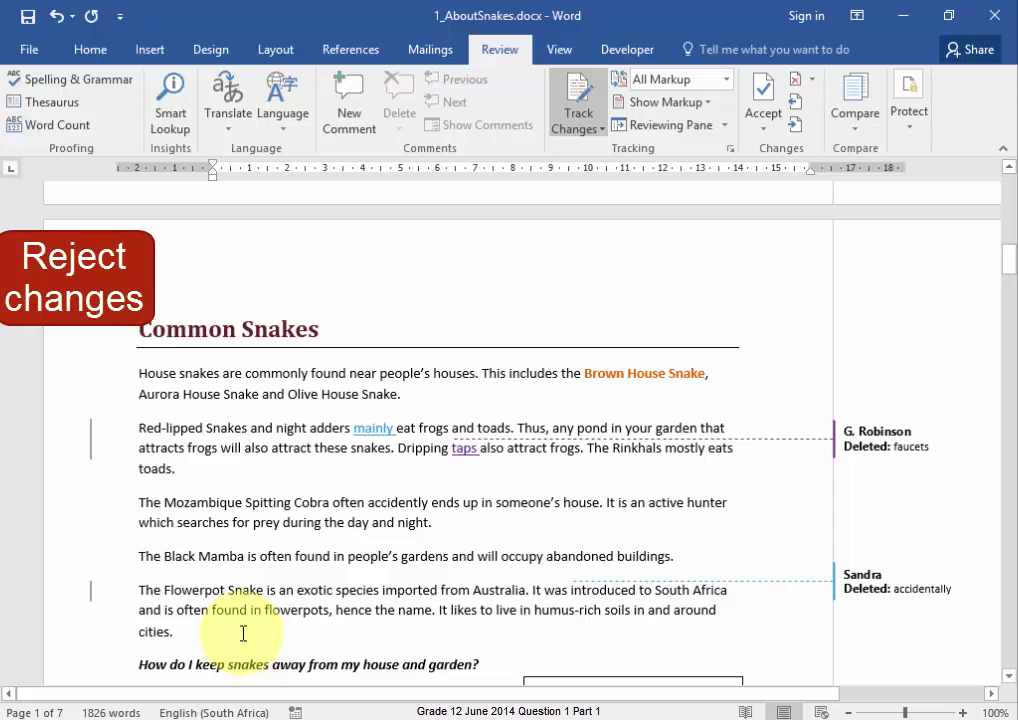
- Accept the tracked insertions 'mainly' and 'taps'
left_click(369, 431)
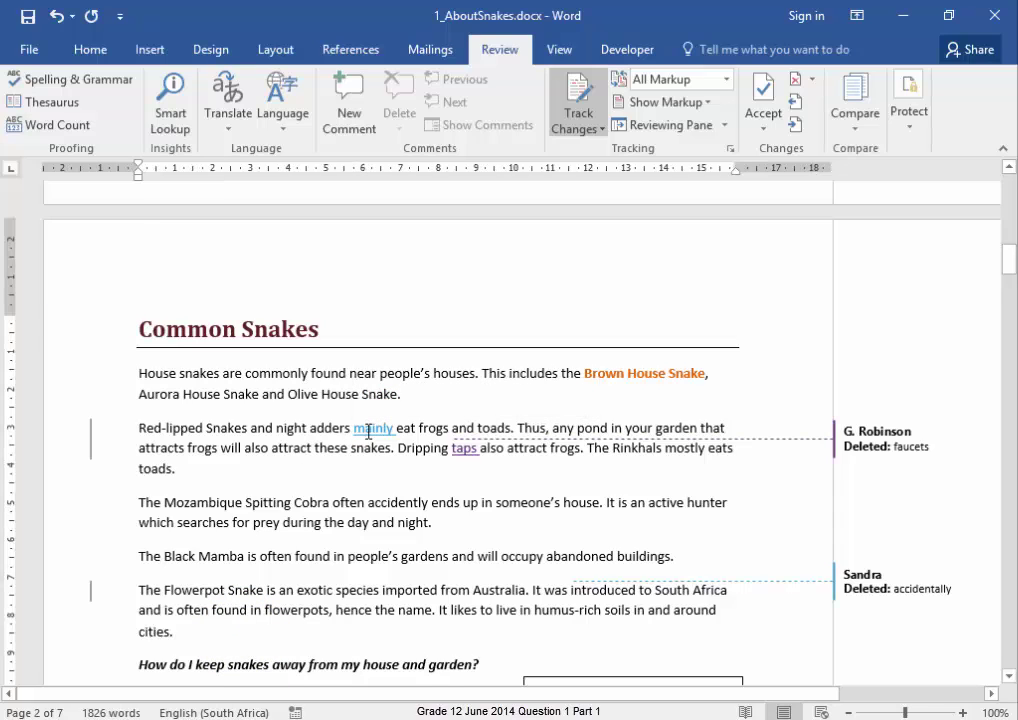
right_click(368, 431)
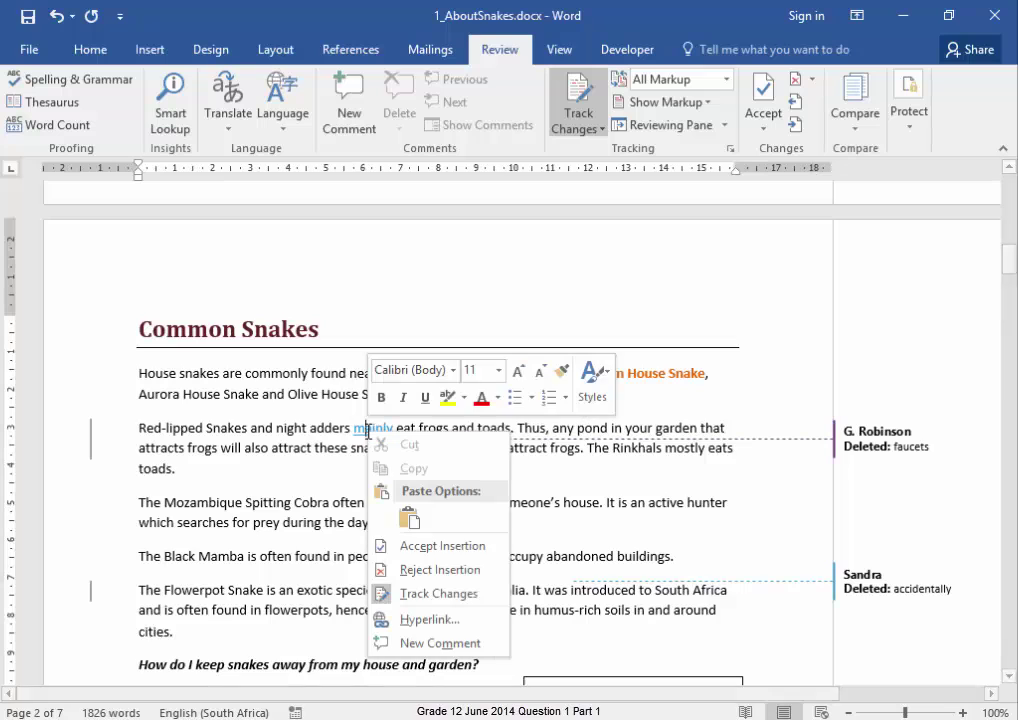
left_click(421, 548)
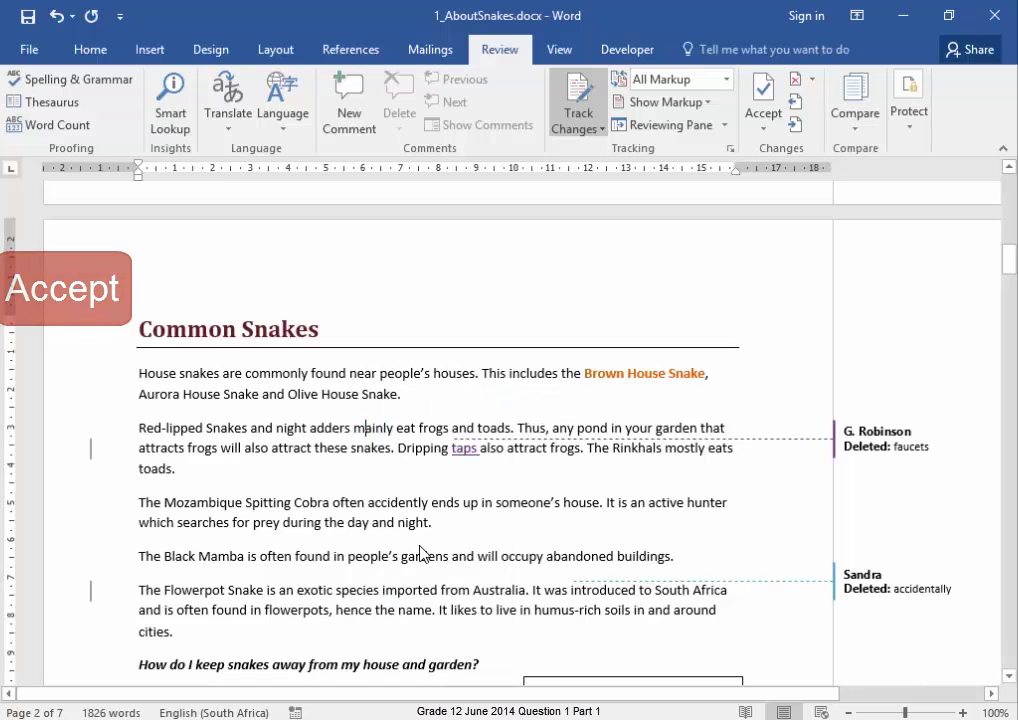
right_click(466, 451)
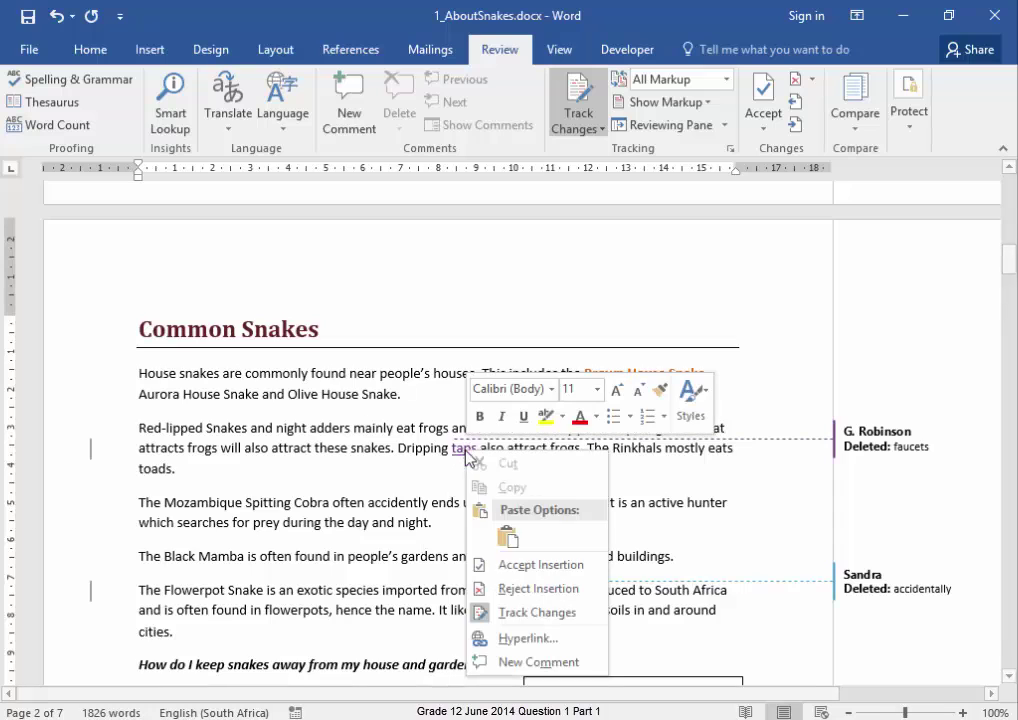
left_click(505, 565)
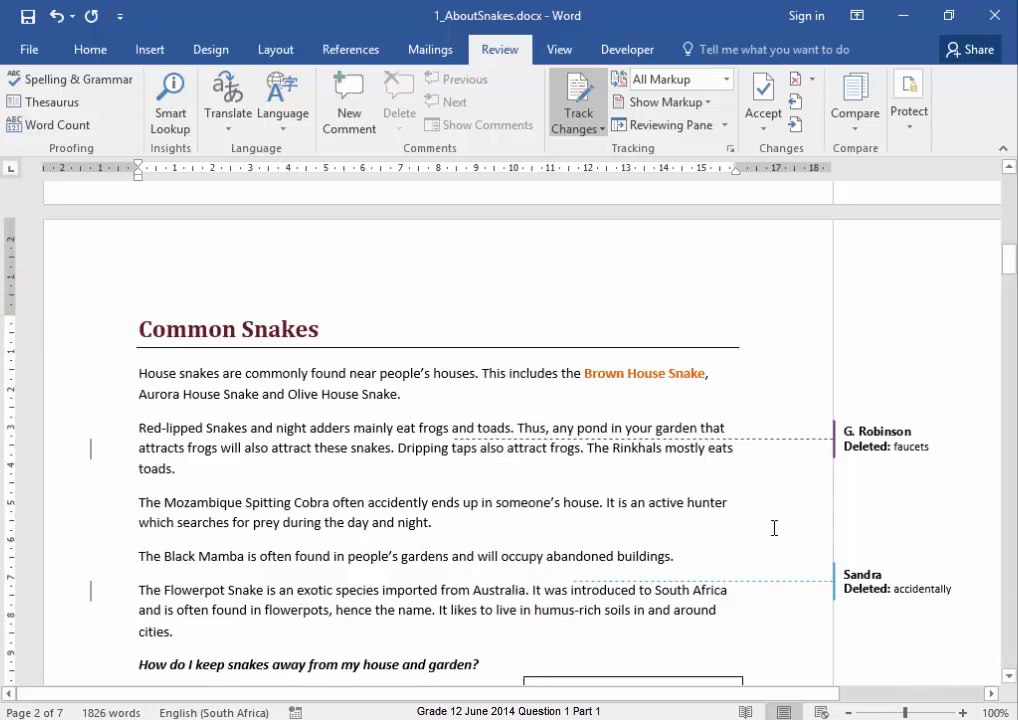
- Accept the deletion of 'faucets' and reject the deletion of 'accidentally'
right_click(875, 444)
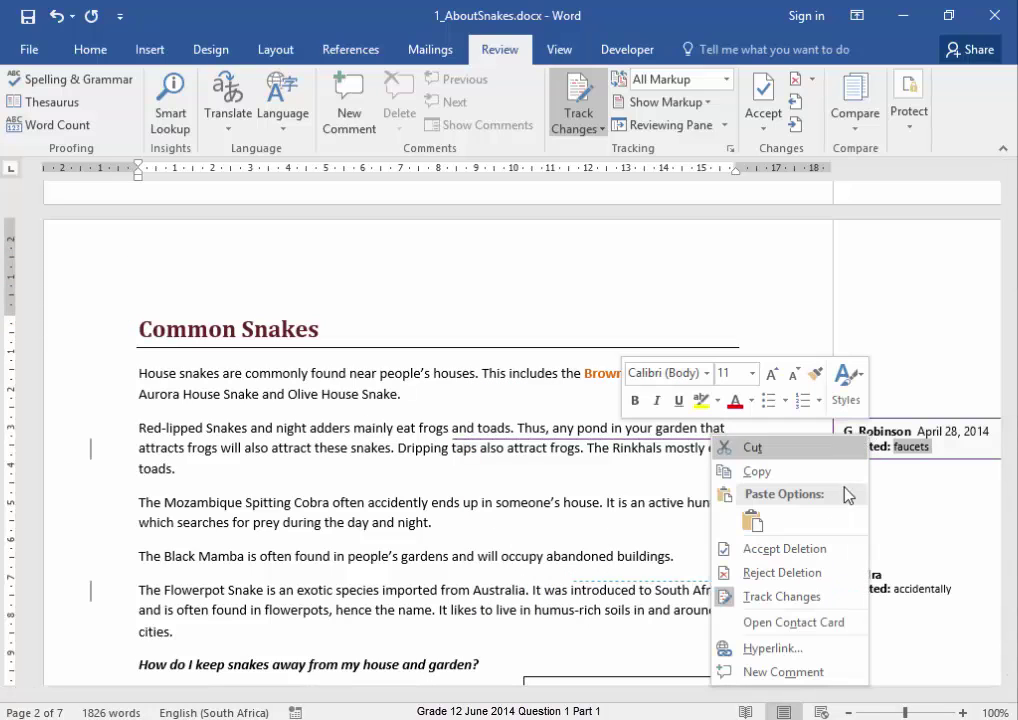
left_click(818, 554)
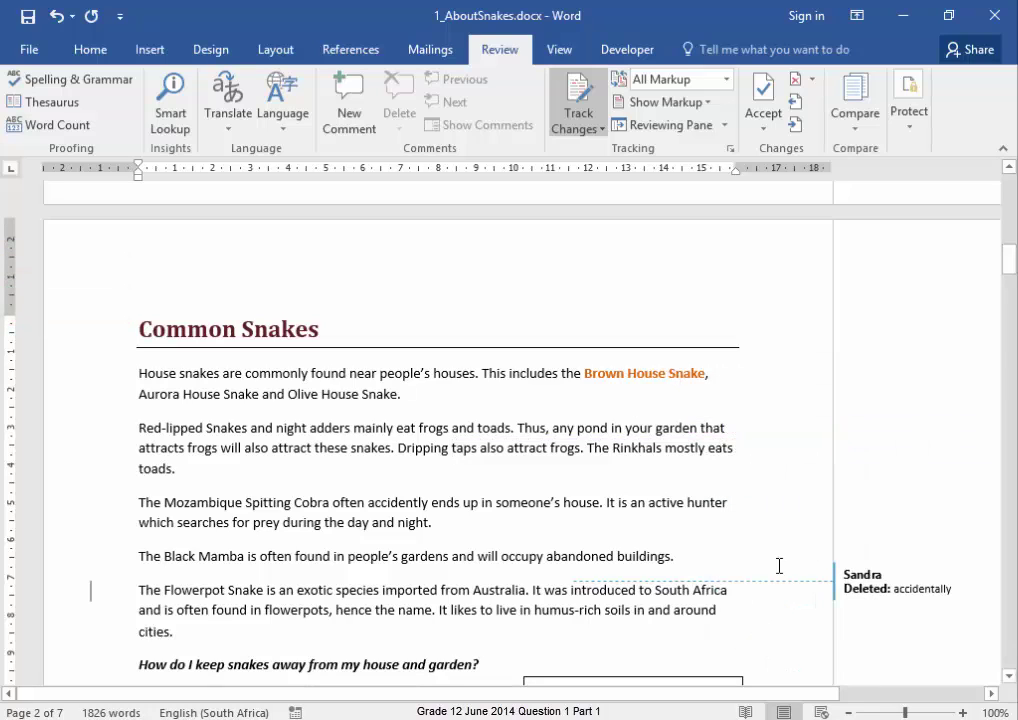
right_click(855, 590)
left_click(890, 474)
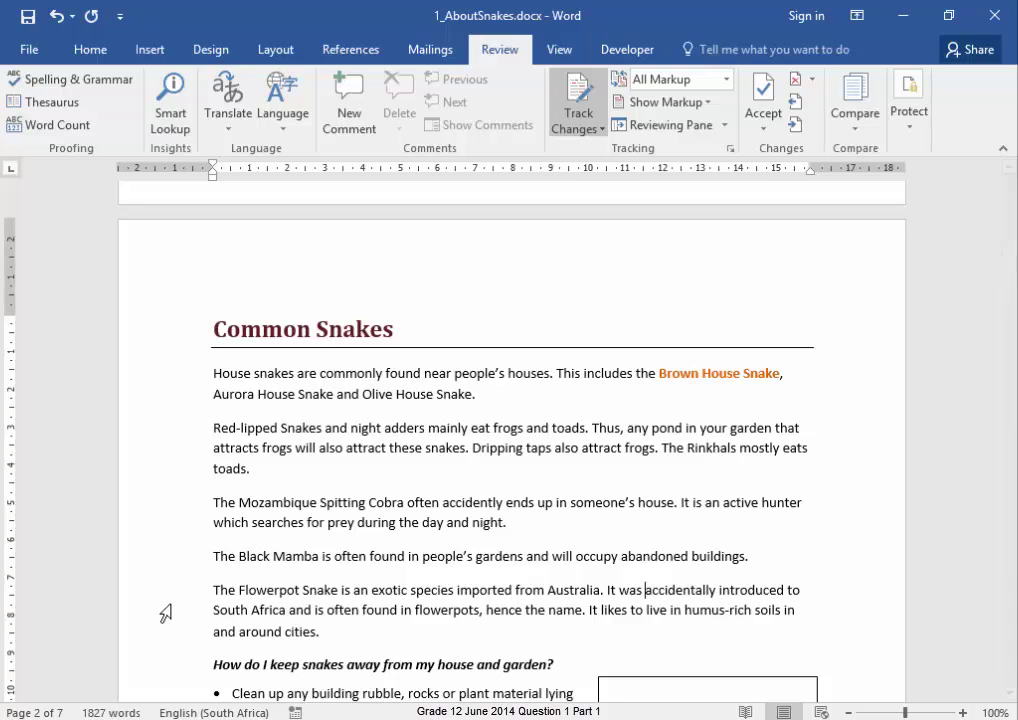
- Turn off change tracking and insert a footnote after 'Flowerpot Snake'
left_click(586, 108)
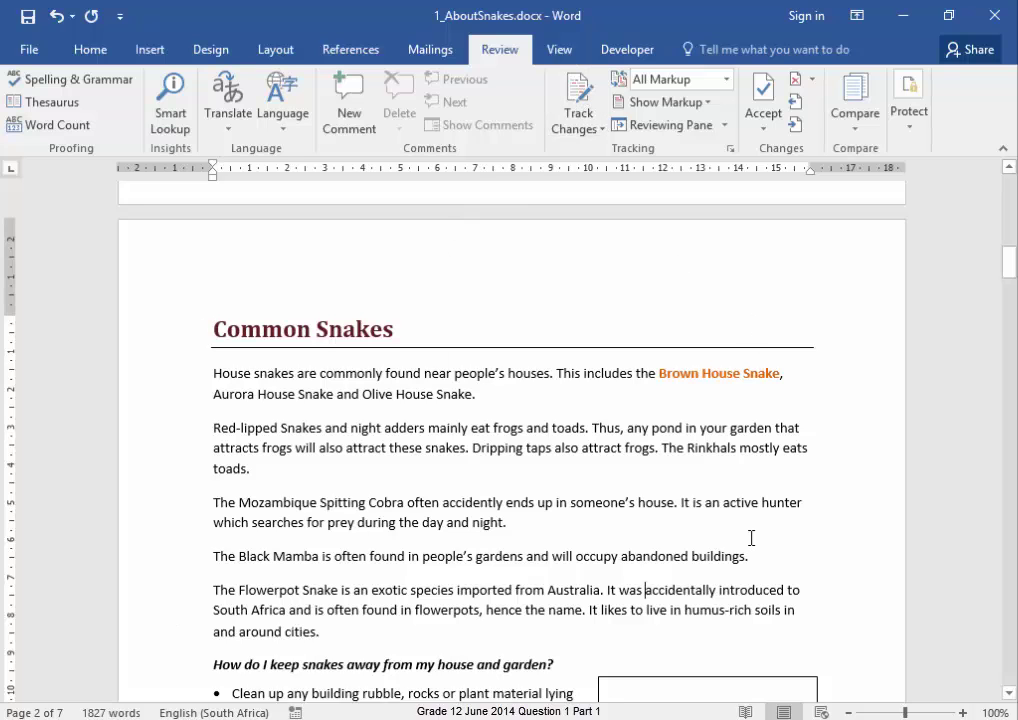
scroll(751, 538, "down", 5)
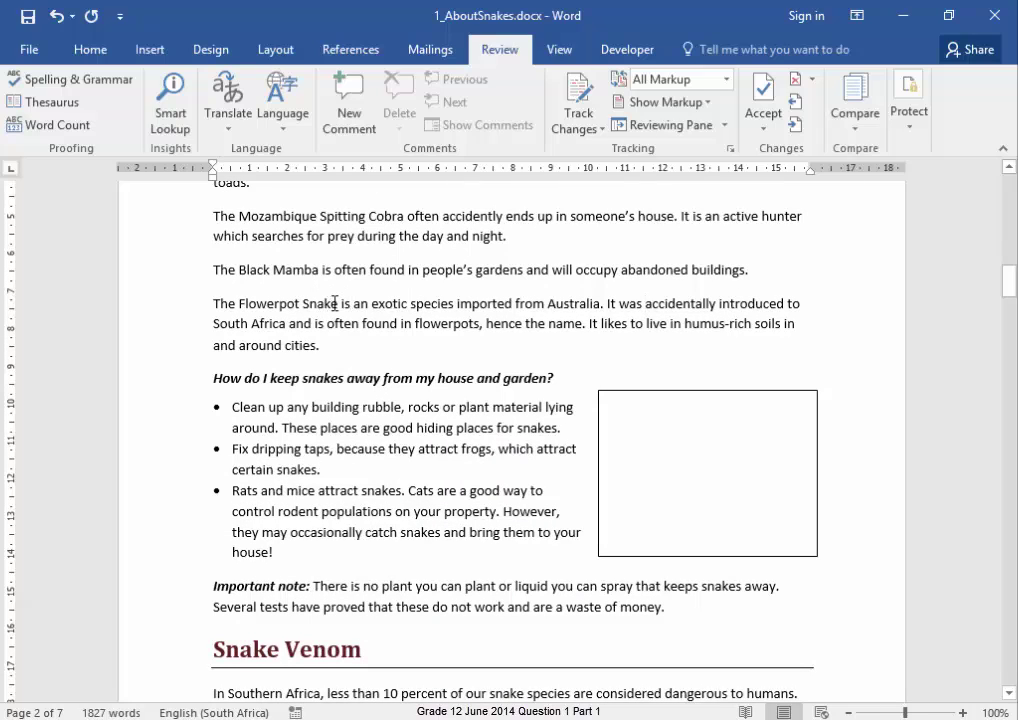
left_click_drag(339, 303, 306, 304)
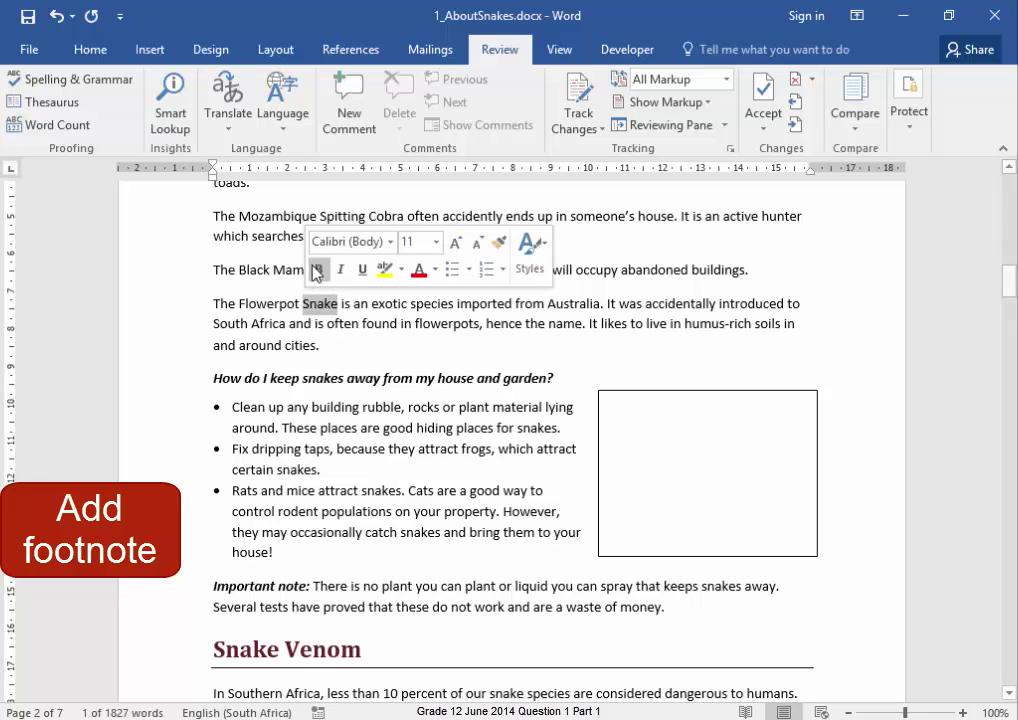
left_click(352, 50)
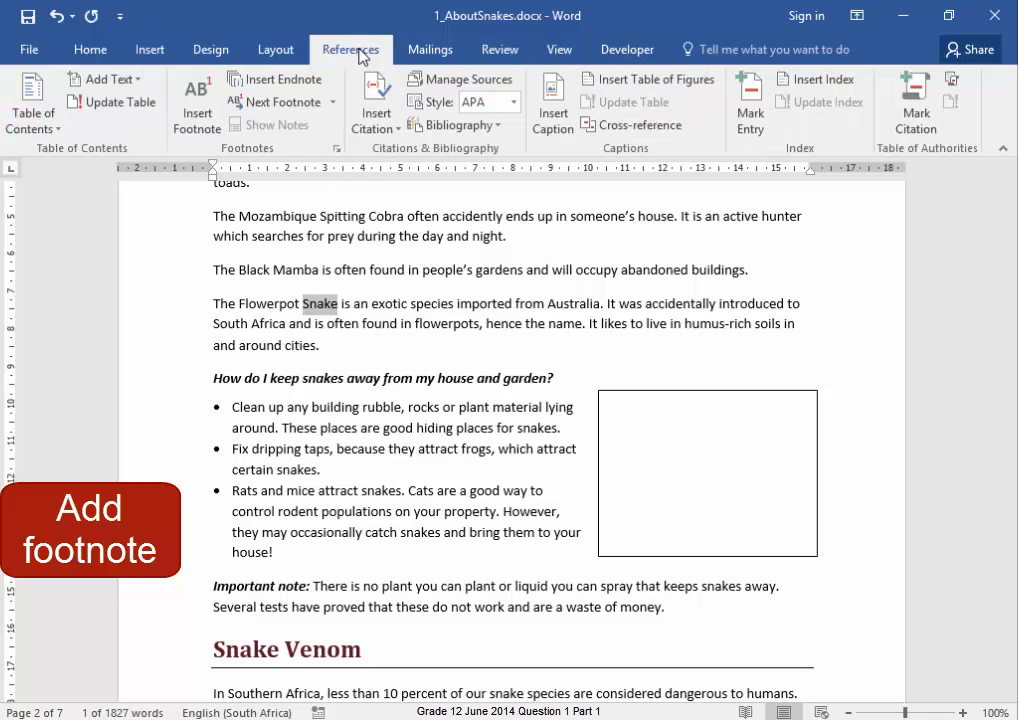
left_click(199, 137)
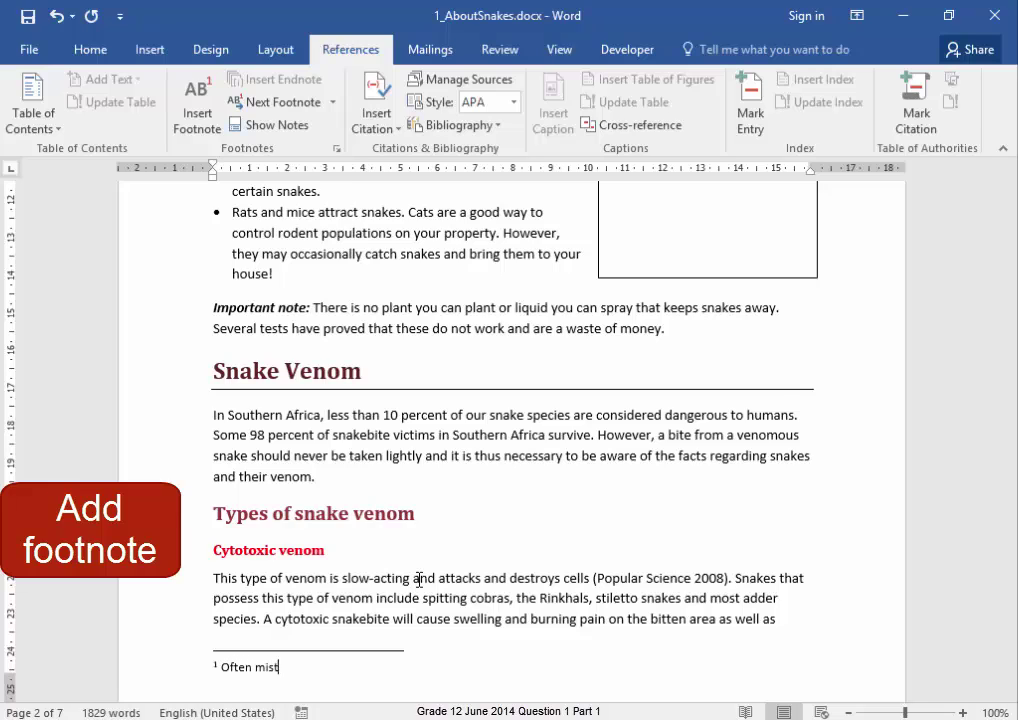
- Make the footnote read 'Often mistaken for earthworms', fixing the spelling of earthworms
type("athworms")
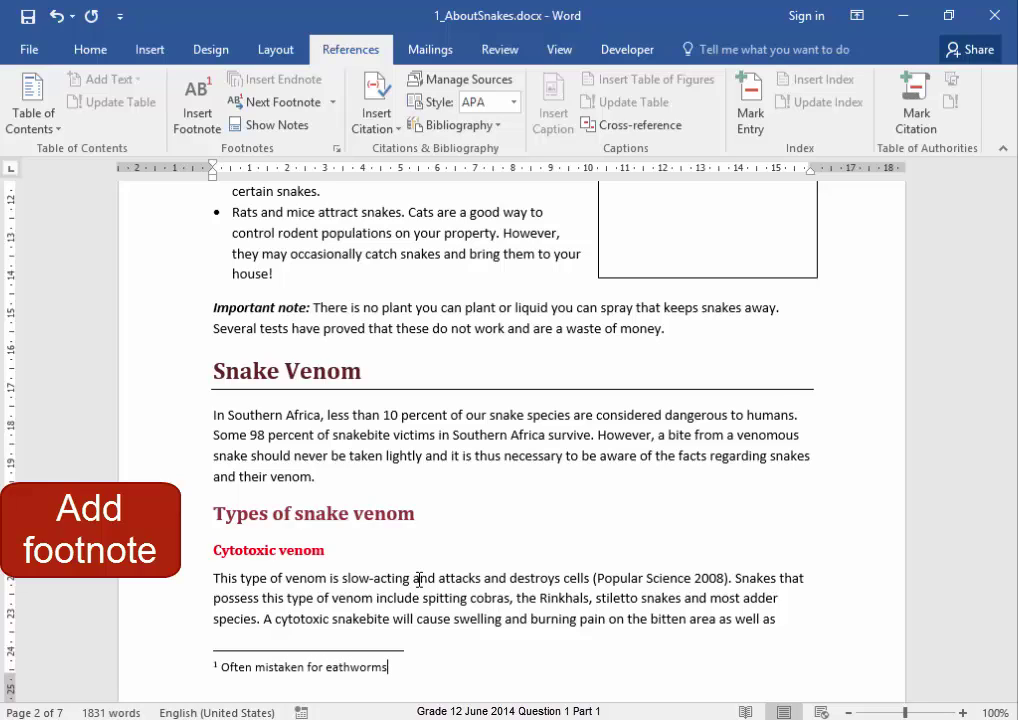
left_click(337, 667)
type("r")
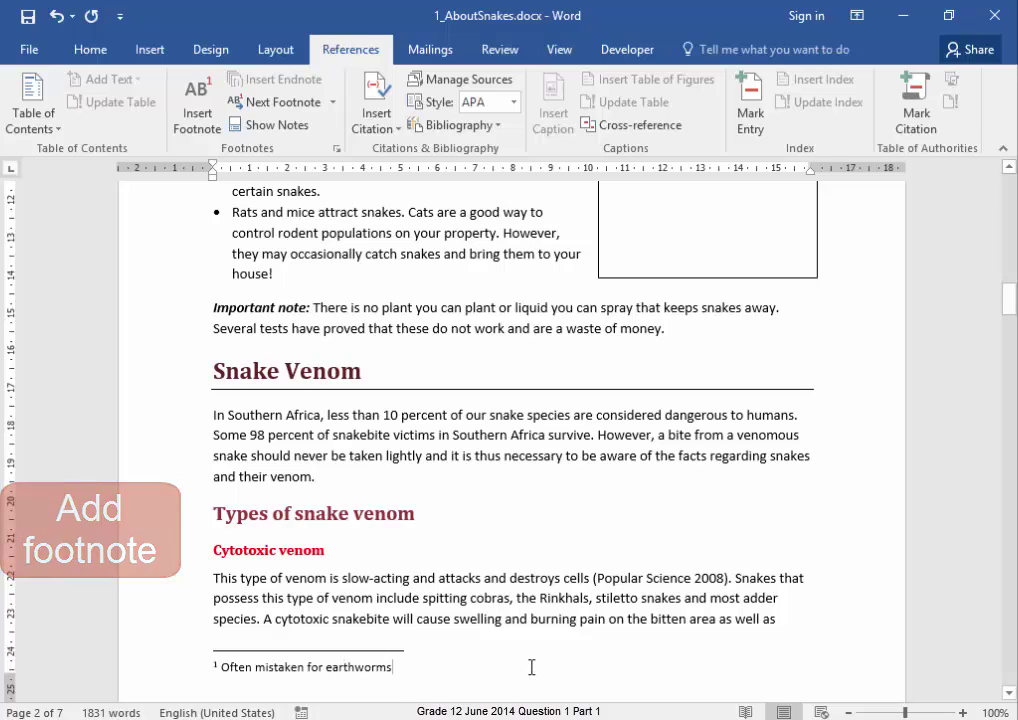
key("End")
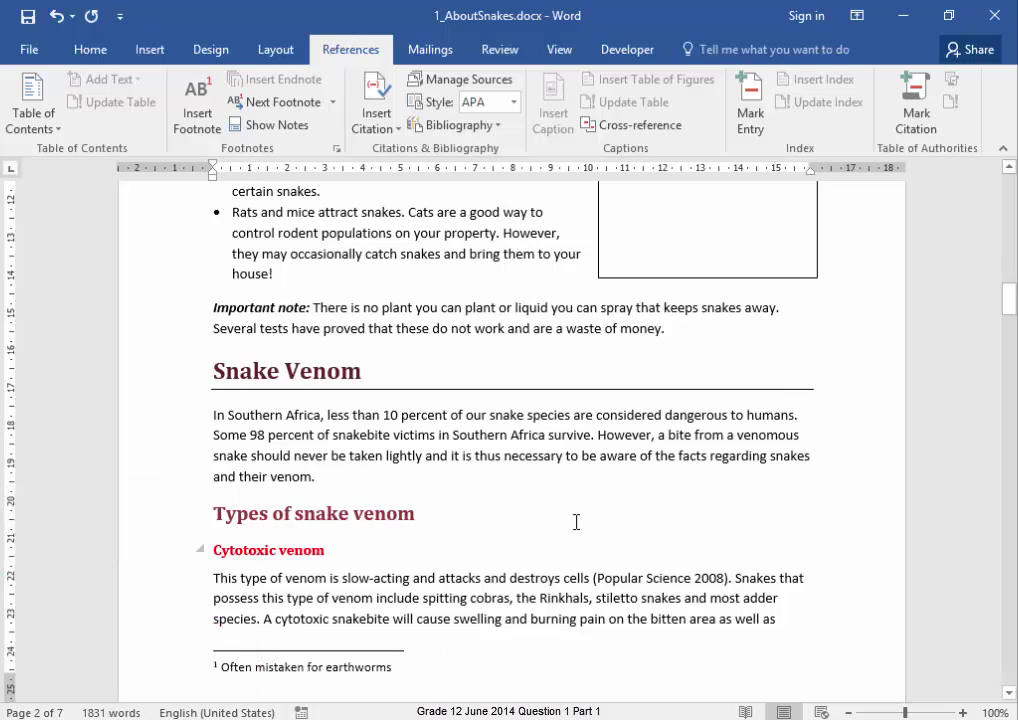
scroll(576, 521, "up", 4)
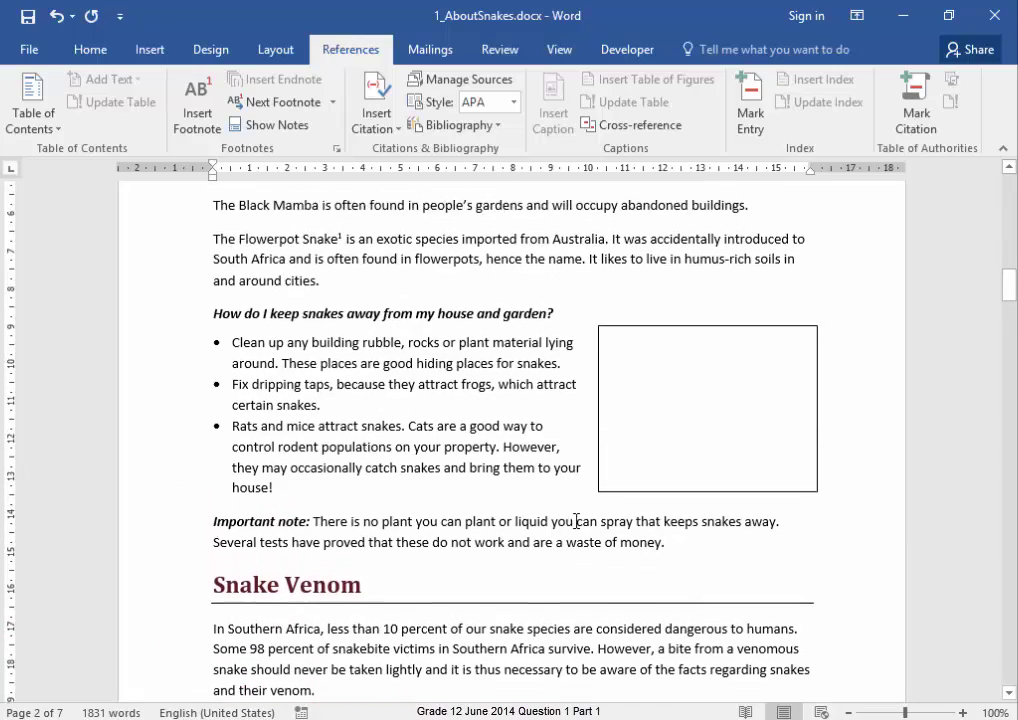
scroll(576, 521, "up", 1)
scroll(576, 521, "up", 3)
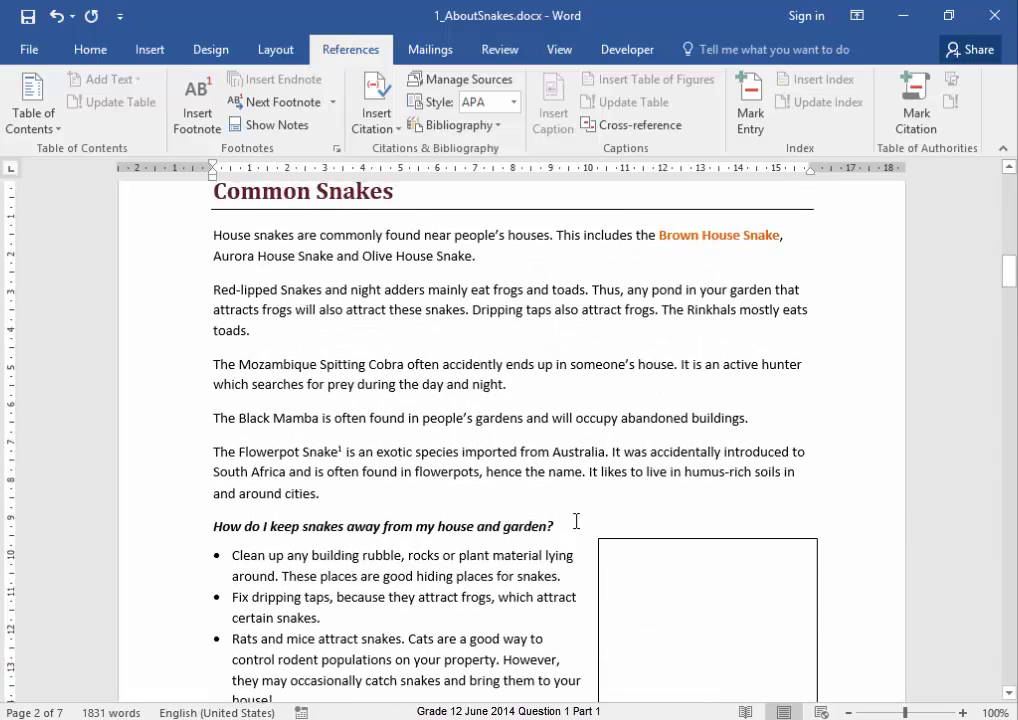
scroll(576, 521, "up", 1)
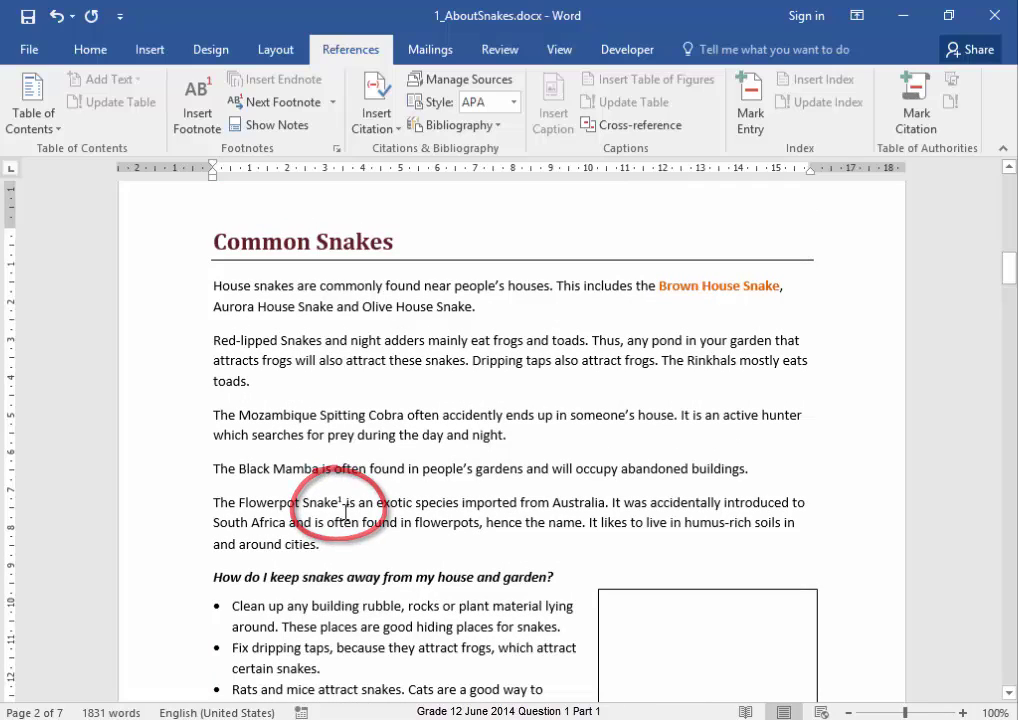
scroll(556, 569, "down", 4)
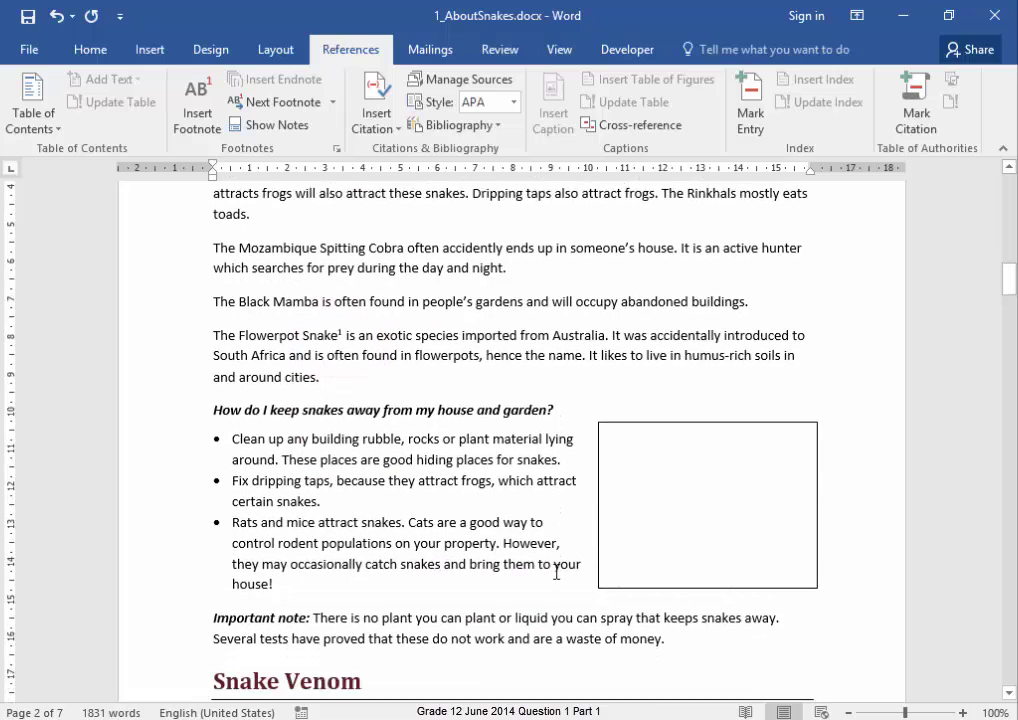
- Move the whole 'Important note' paragraph from the body into the empty text box
left_click_drag(211, 593, 668, 616)
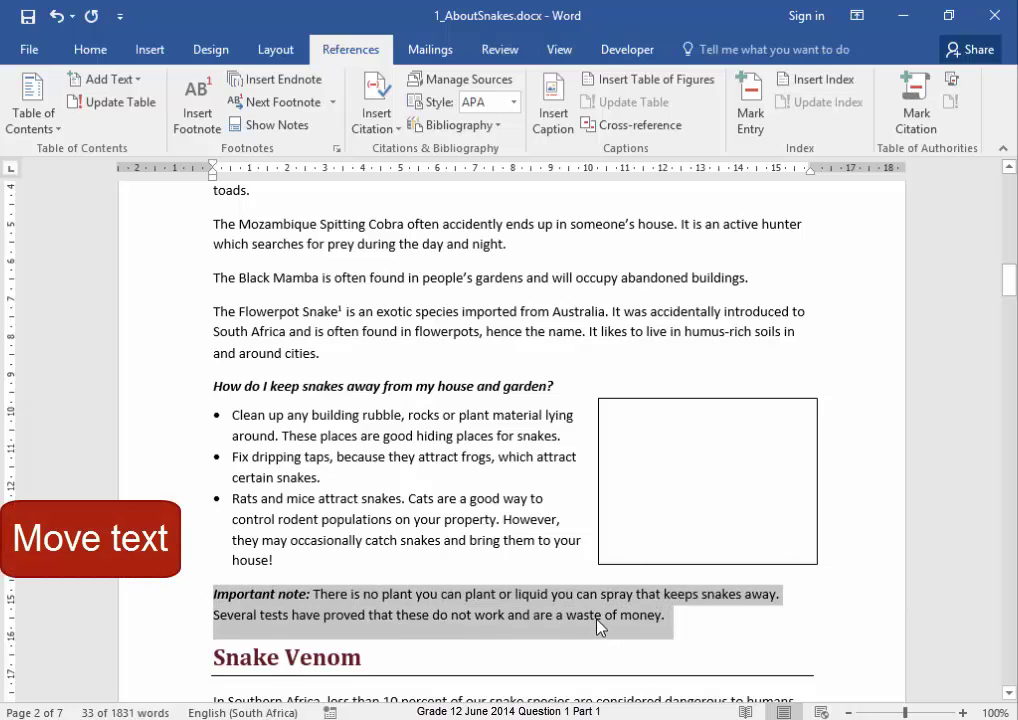
left_click_drag(602, 611, 690, 485)
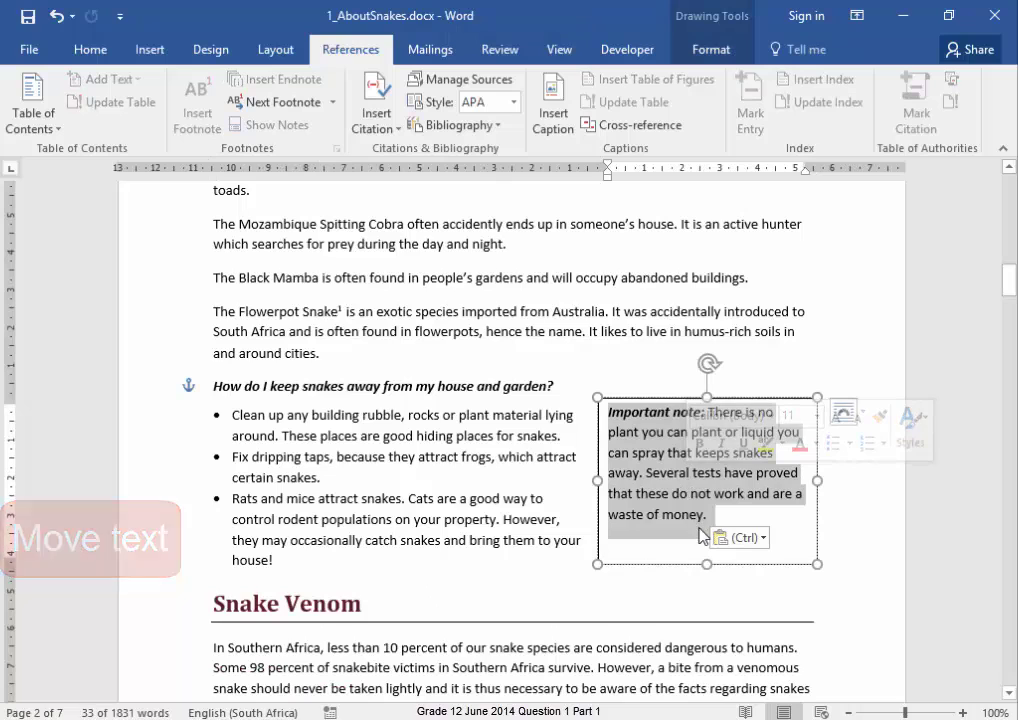
- Set the note's line spacing to 1.5 lines in the Paragraph dialog
left_click(89, 57)
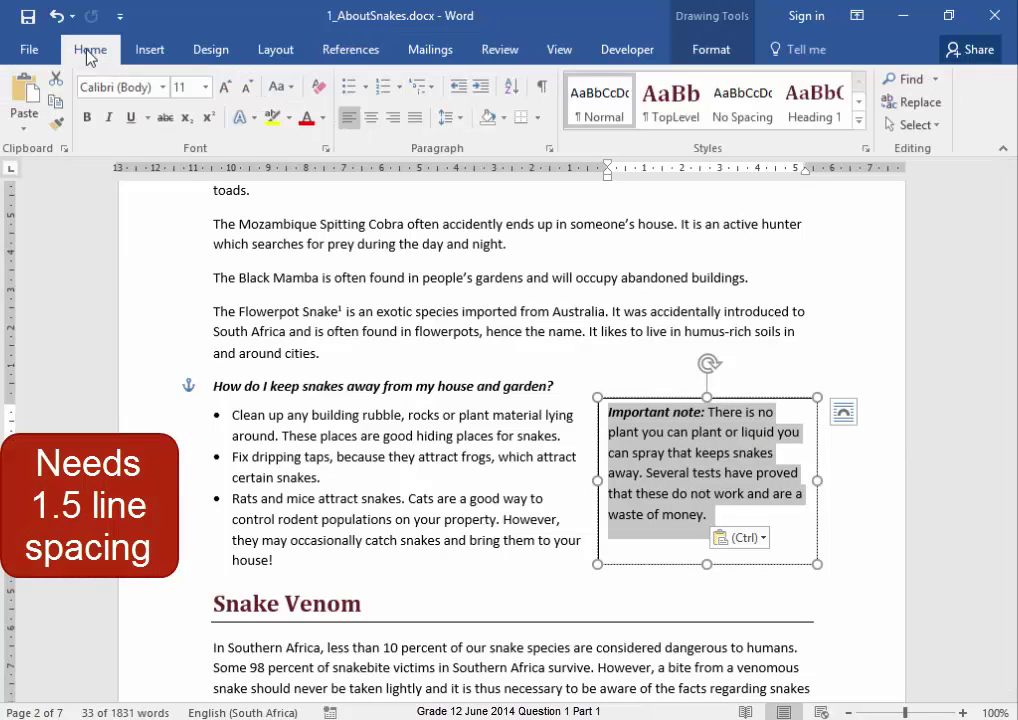
left_click(550, 149)
left_click(619, 401)
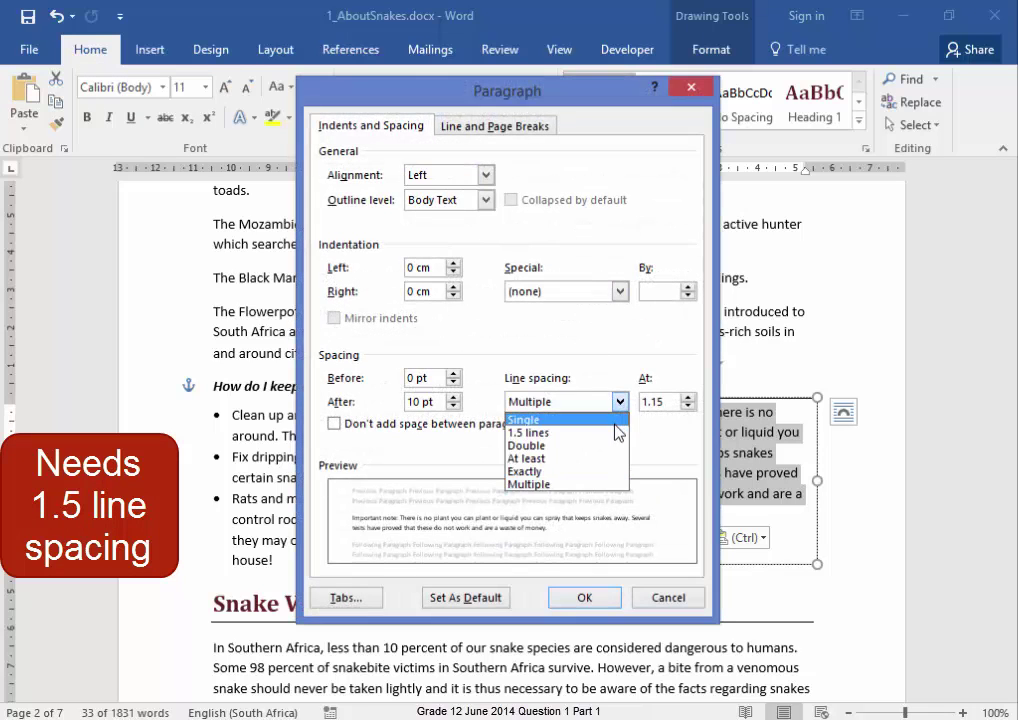
left_click(528, 432)
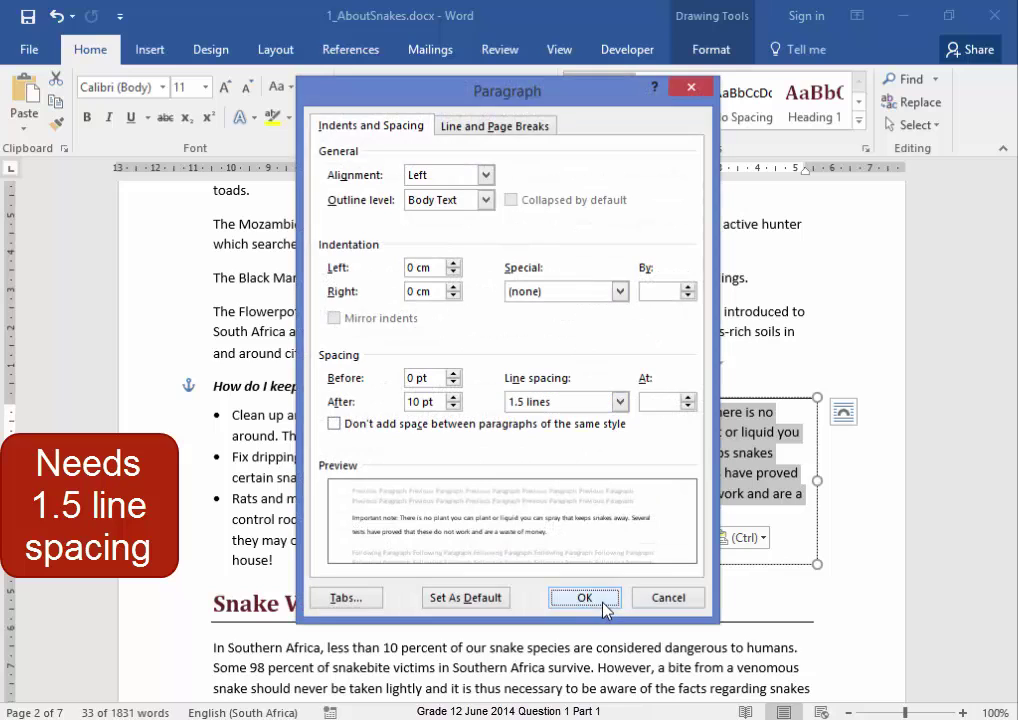
left_click(604, 611)
left_click(660, 492)
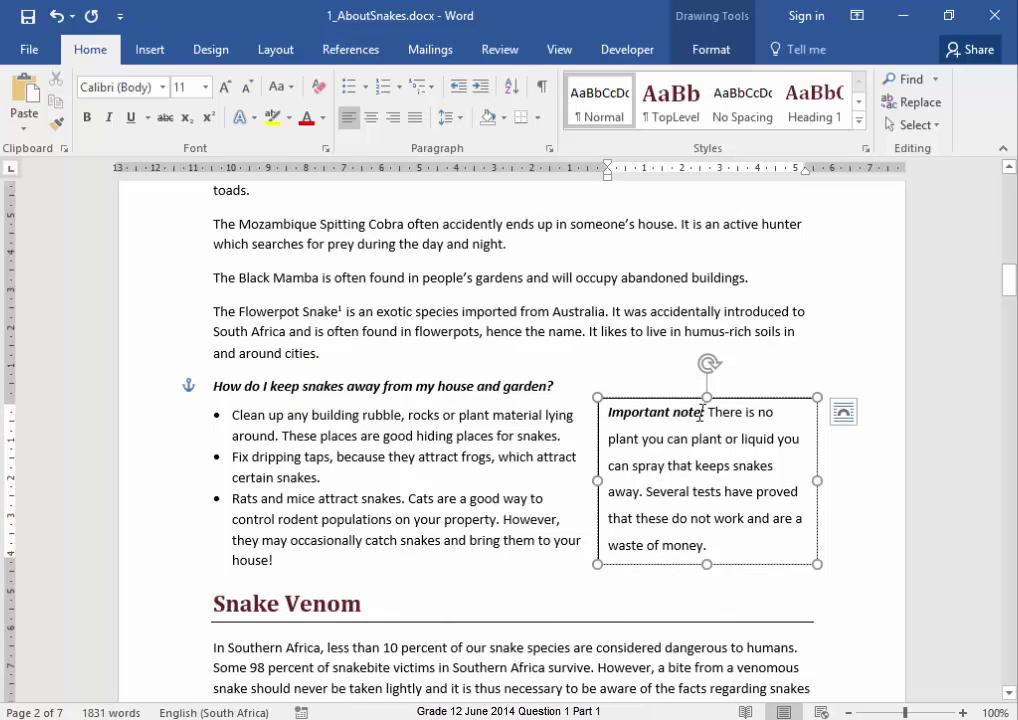
- Select the bold 'Important note:' label and show its Font dialog character spacing choices, still at Normal
left_click_drag(700, 413, 643, 411)
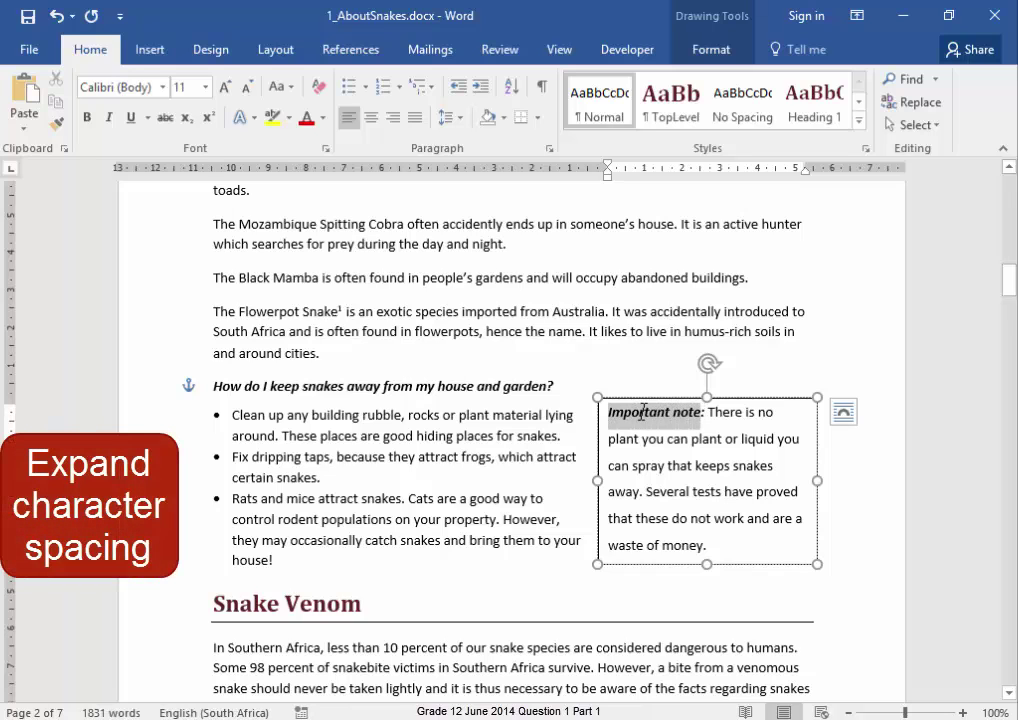
left_click(325, 149)
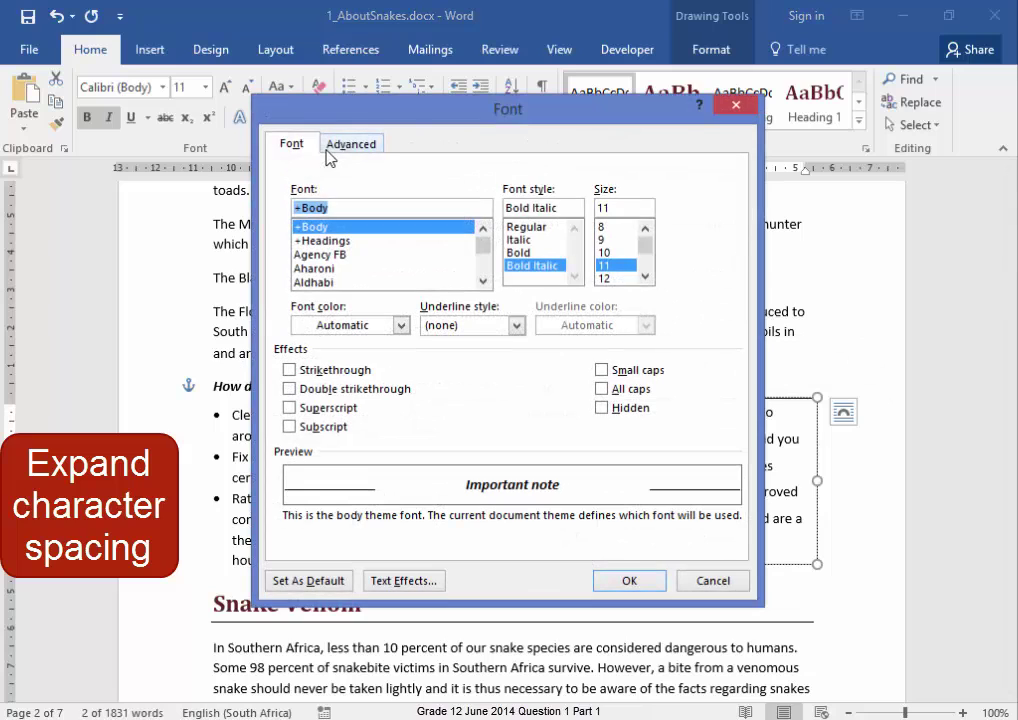
left_click(352, 146)
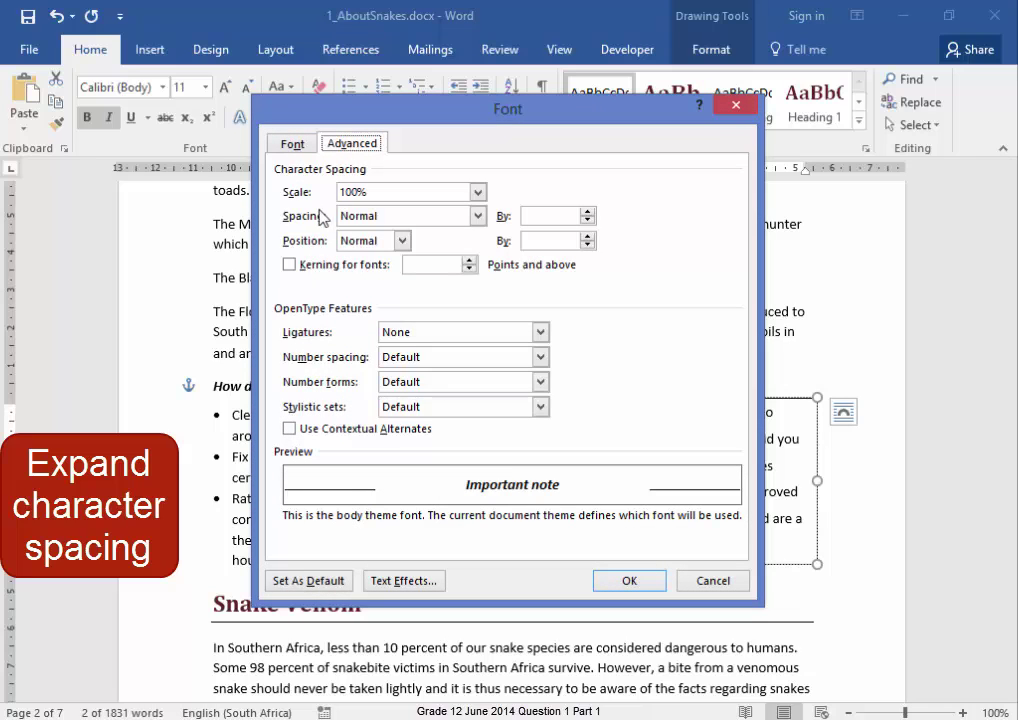
left_click(478, 217)
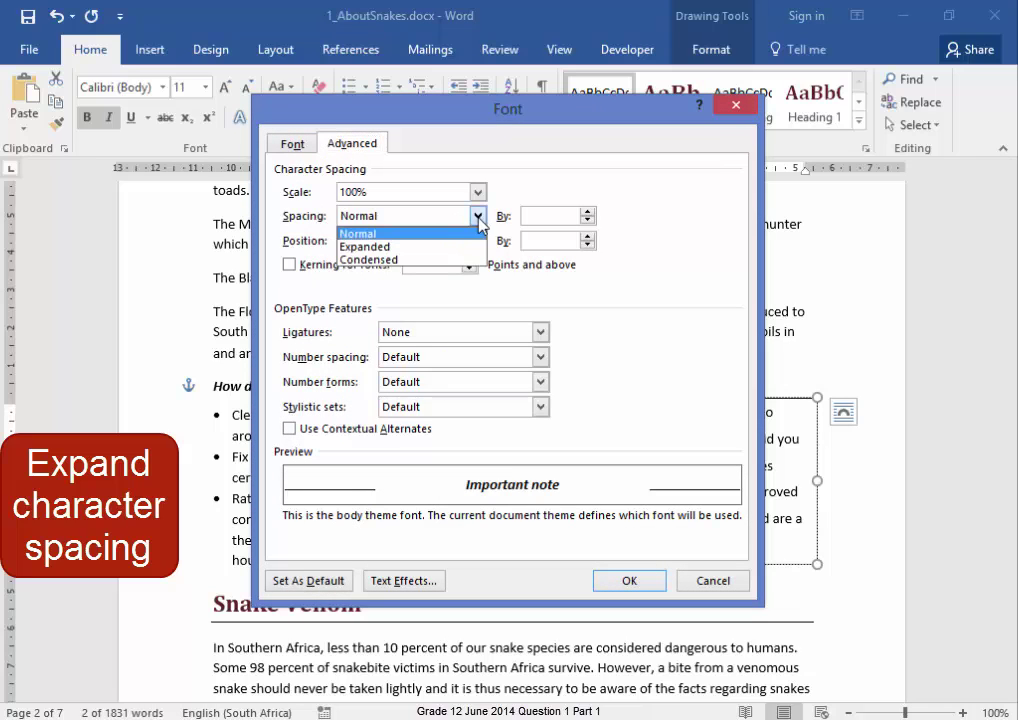